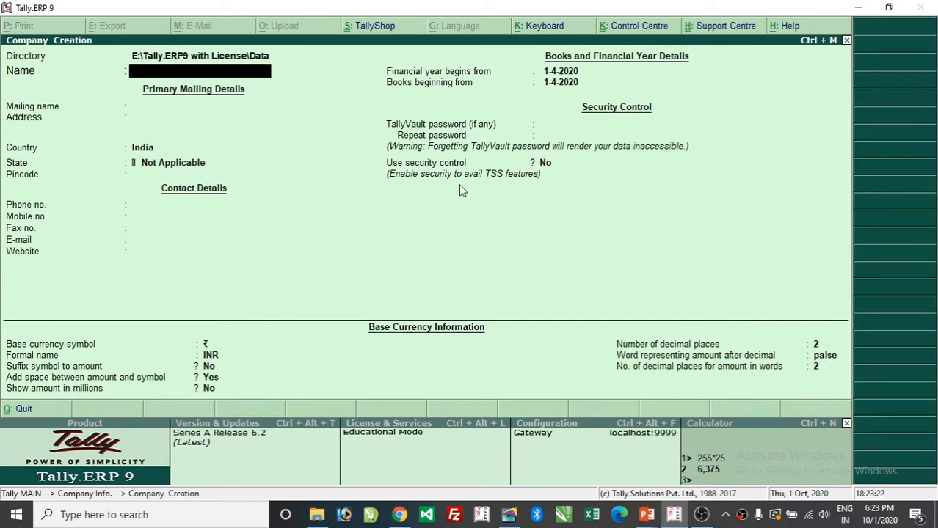
pyautogui.click(37, 61)
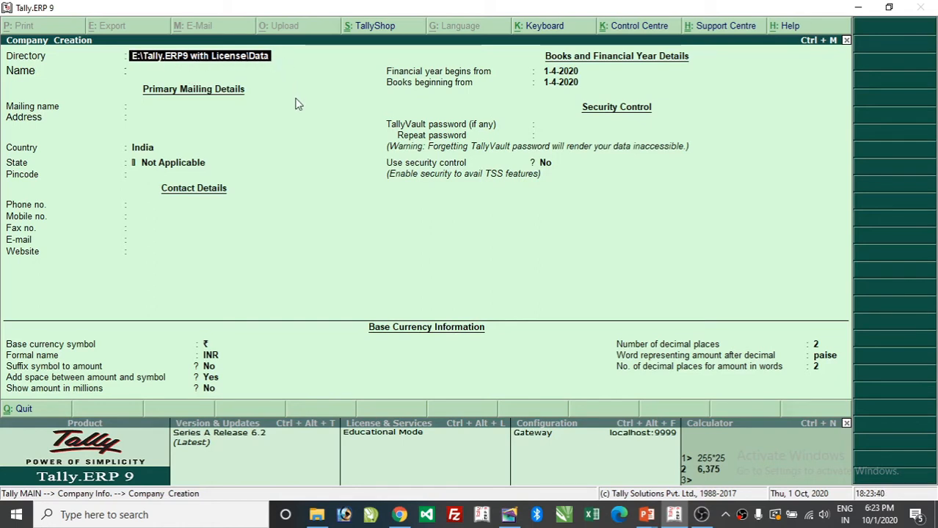
pyautogui.press('Return')
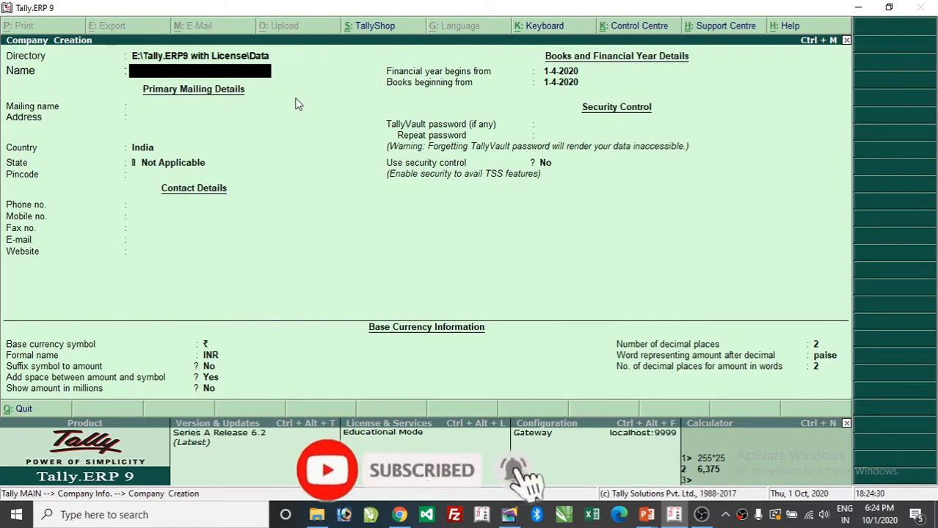
# - Enter PRECIOUS COMPUTER as the company name, which also fills in the mailing name
pyautogui.write('PRECIO')
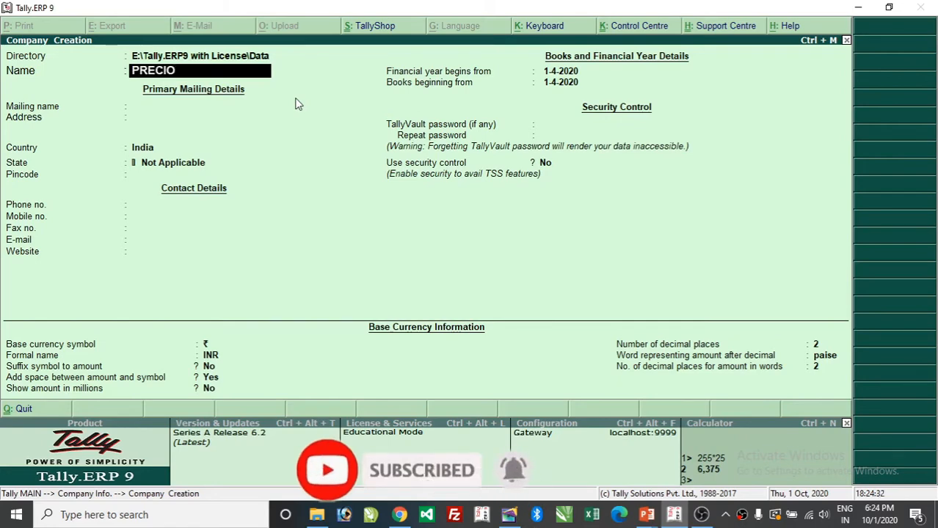
pyautogui.write('US COMPUTER')
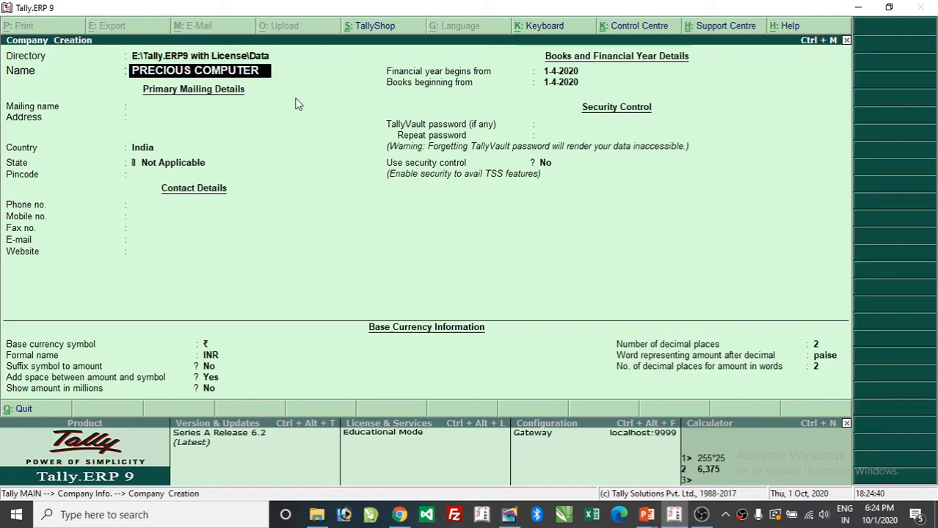
pyautogui.press('Return')
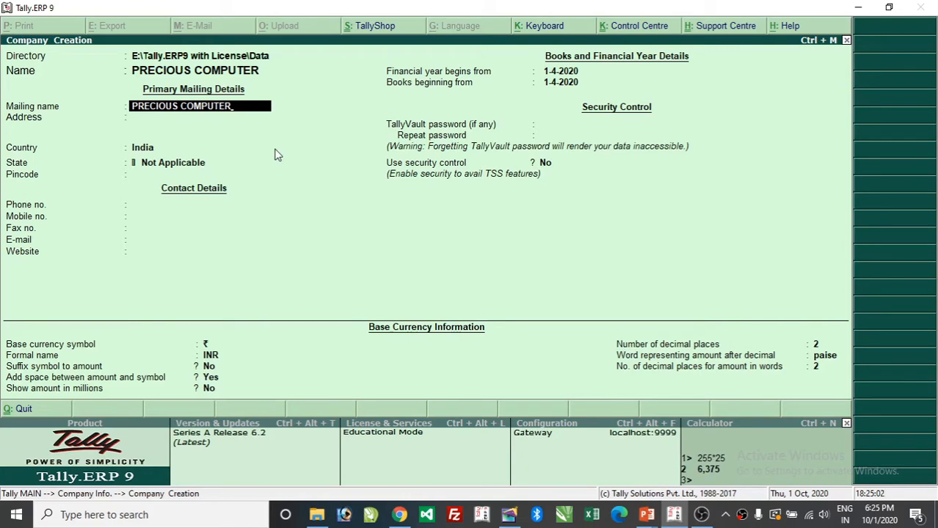
# - Try alternate mailing names: PVT. LTD., NIFA INSTITUTE, then SHINE COMPUTER
pyautogui.write('PVT. LTD.')
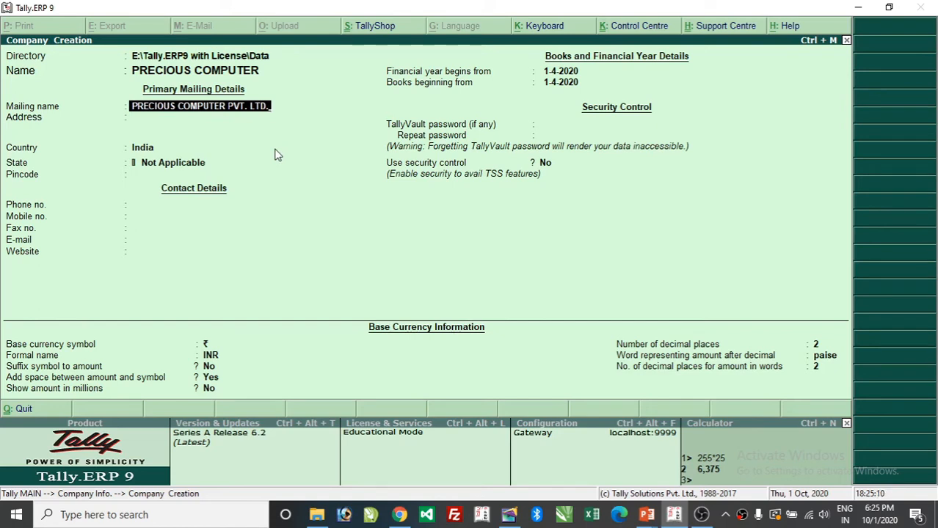
pyautogui.press('Return')
pyautogui.press('BackSpace')
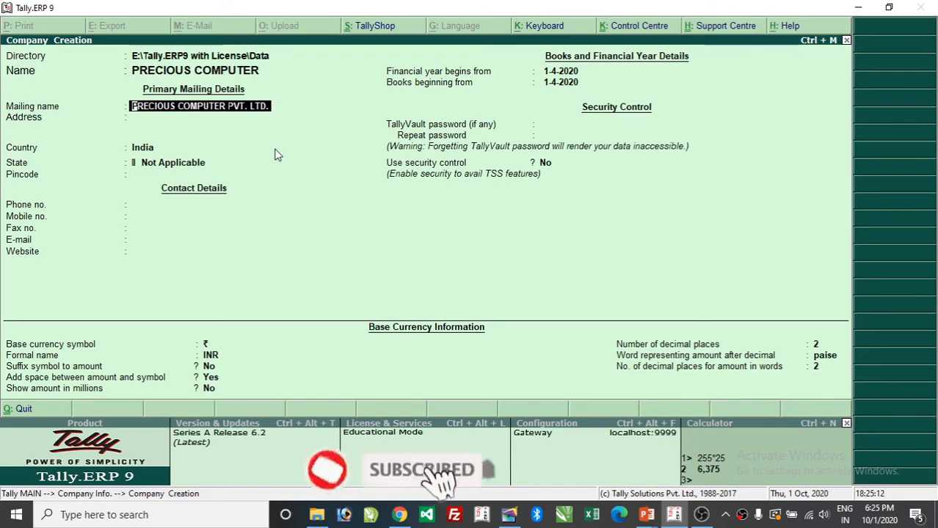
pyautogui.write('NIFA INS')
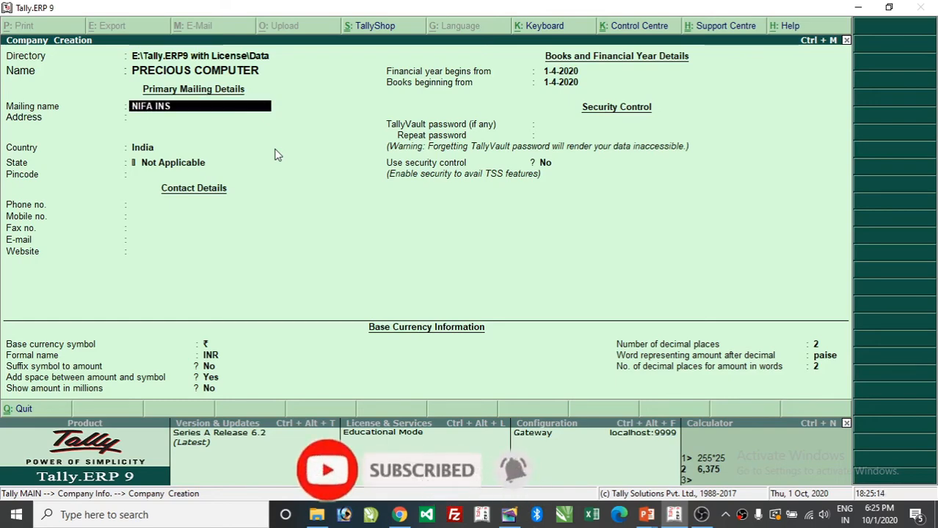
pyautogui.write('TITUTE')
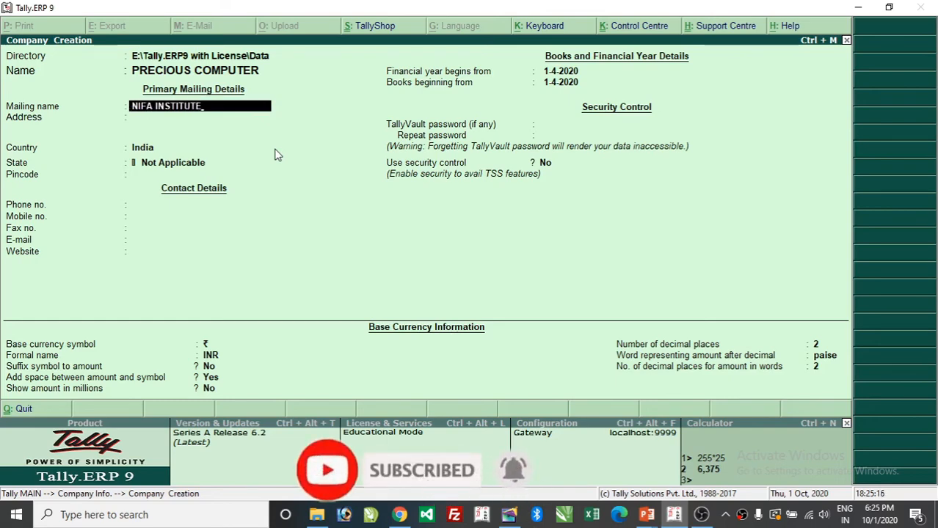
pyautogui.press('Return')
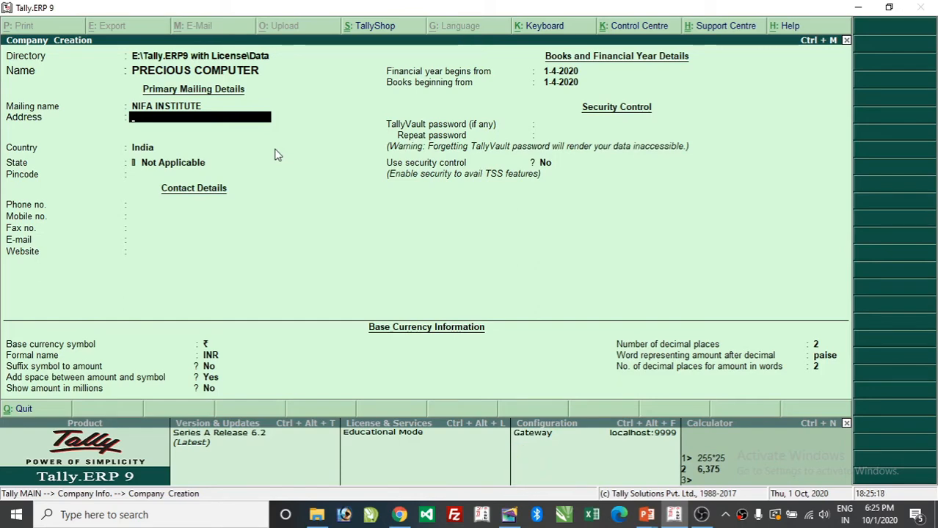
pyautogui.press('BackSpace')
pyautogui.write('SHINE CO')
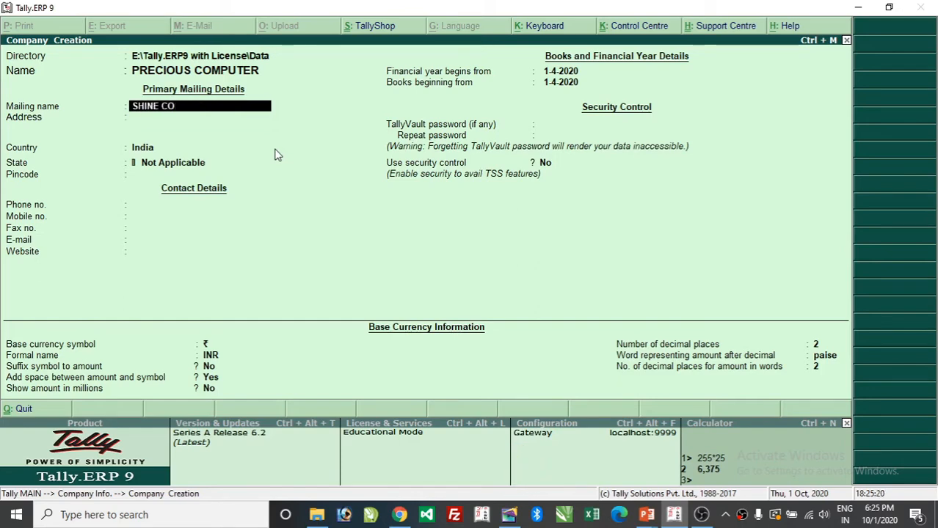
pyautogui.write('MPUTER')
pyautogui.press('Return')
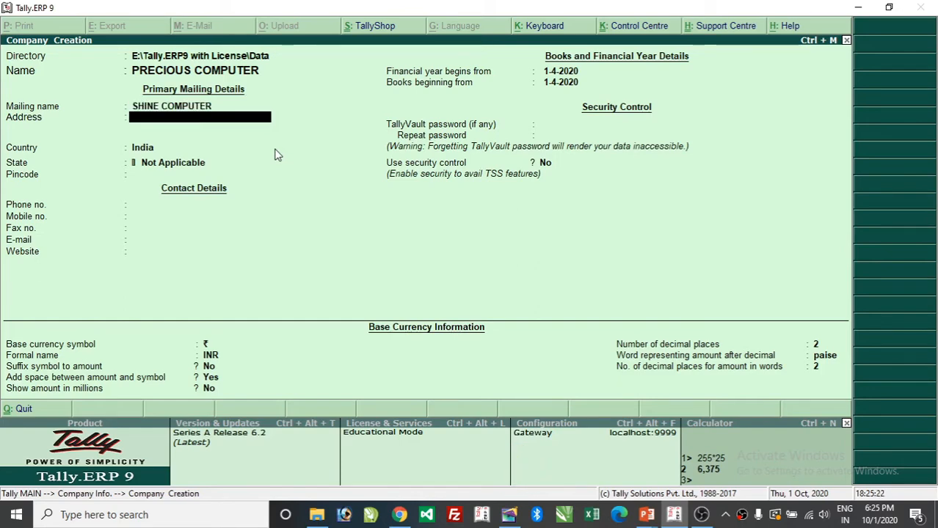
# - Go back to the mailing name and enter PRECIOUS COMPUTER PVT. LTD. instead
pyautogui.press('BackSpace')
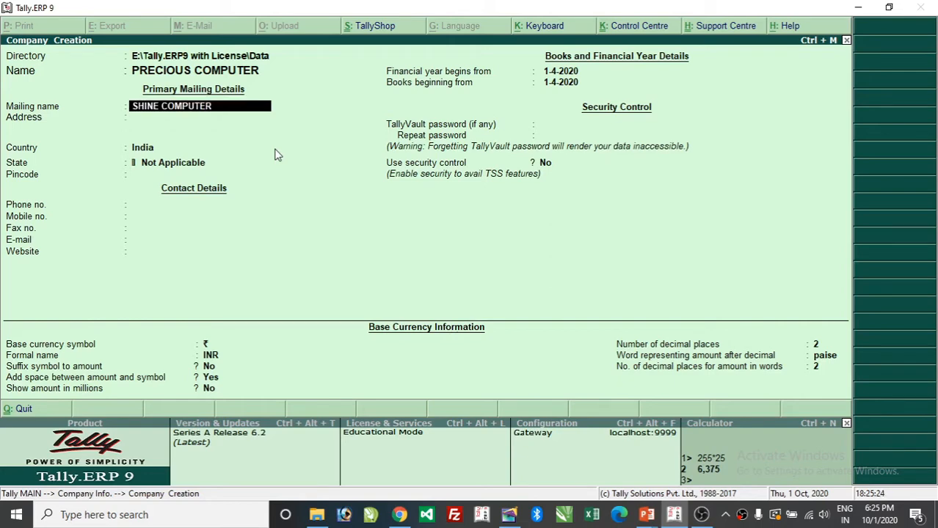
pyautogui.press('BackSpace')
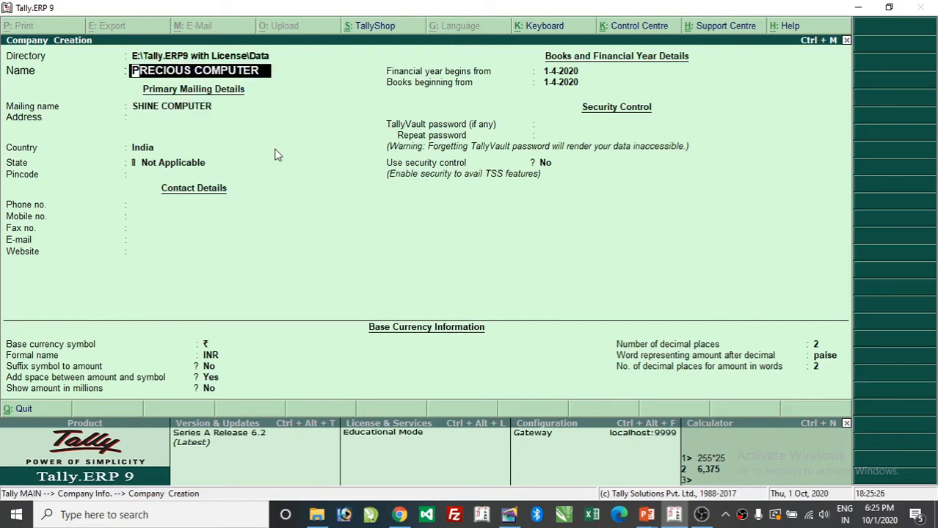
pyautogui.press('Return')
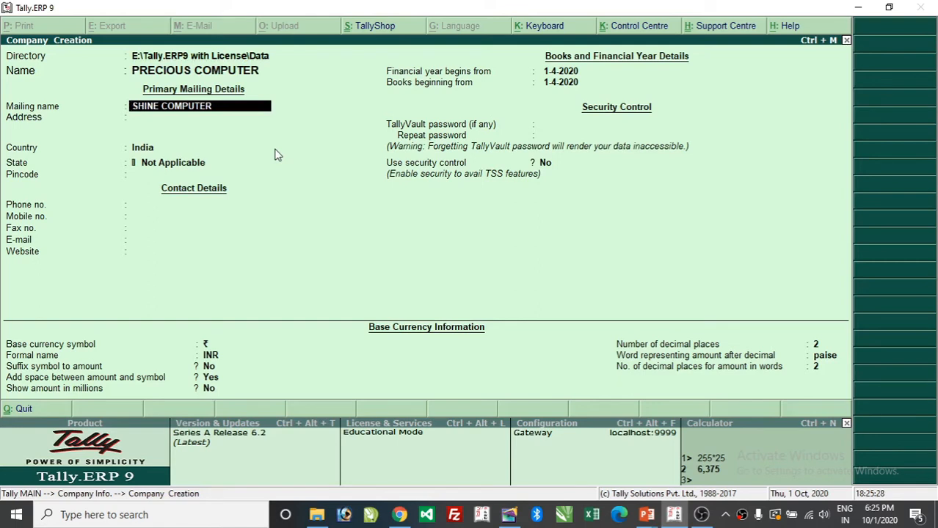
pyautogui.write('PRECIOUS COMPU')
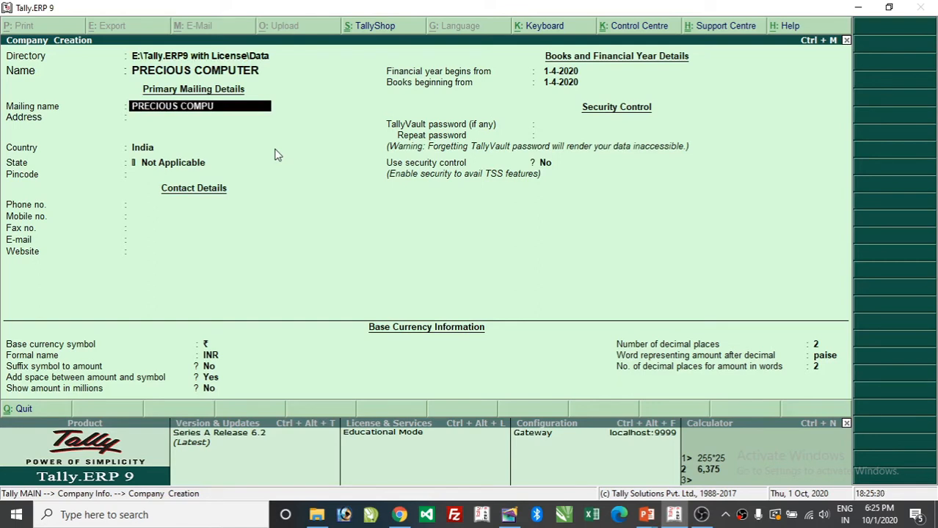
pyautogui.write('TER PVT. LTD.')
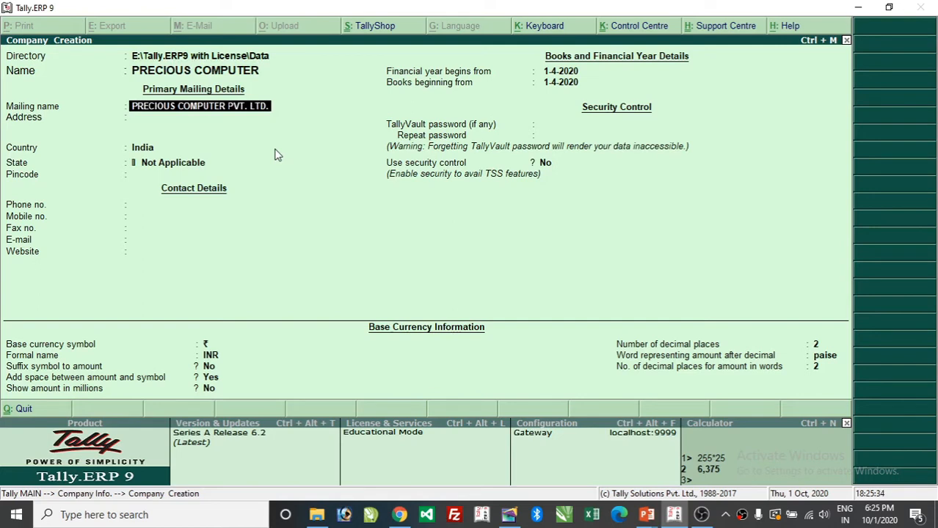
pyautogui.press('Return')
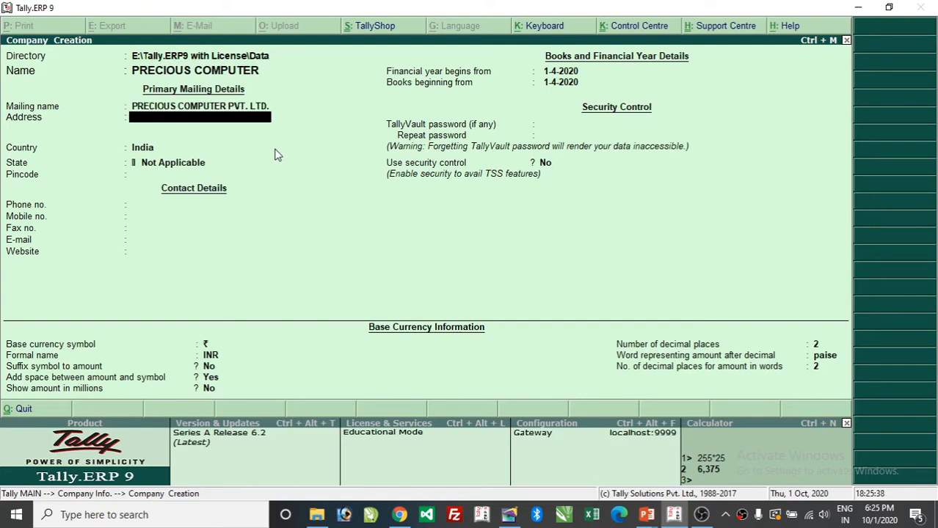
# - Enter the street and town line, then a line listing the company's mobile numbers
pyautogui.write('GARWAR ROA')
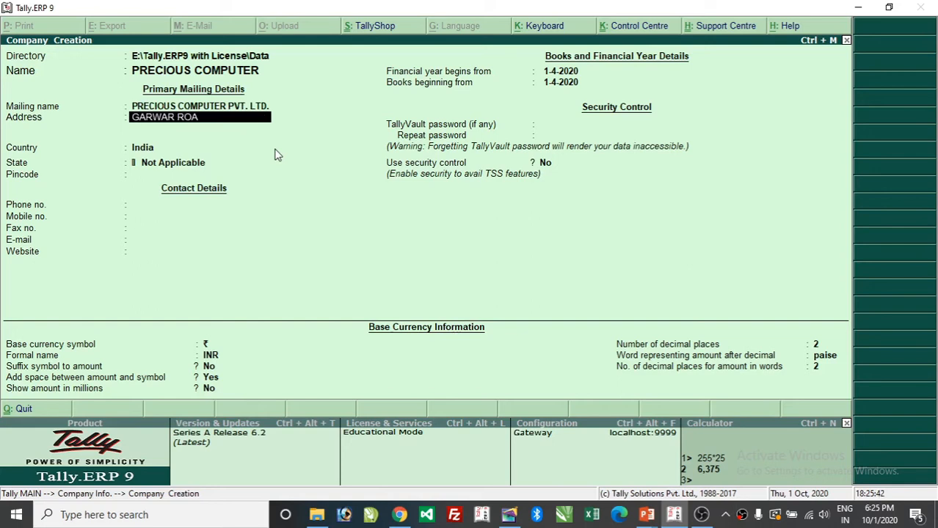
pyautogui.write('D, BALLIA')
pyautogui.press('Return')
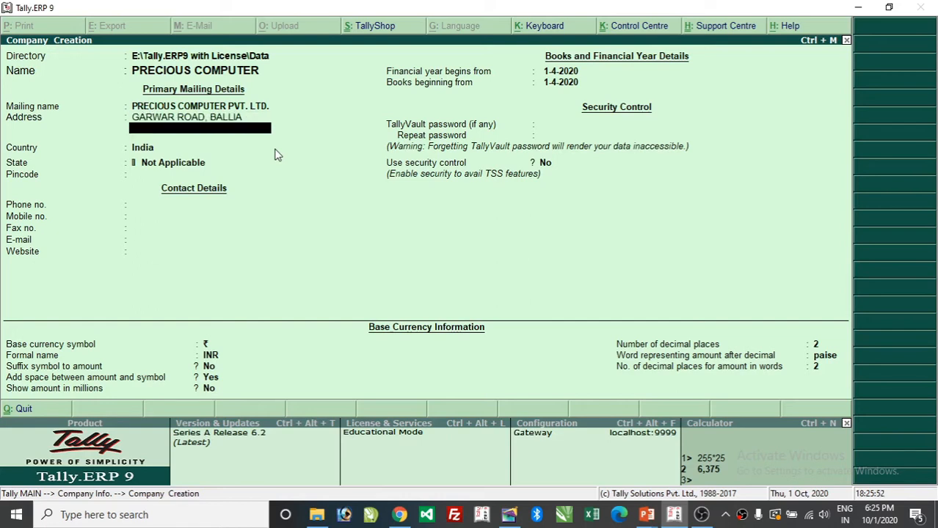
pyautogui.write('MOB')
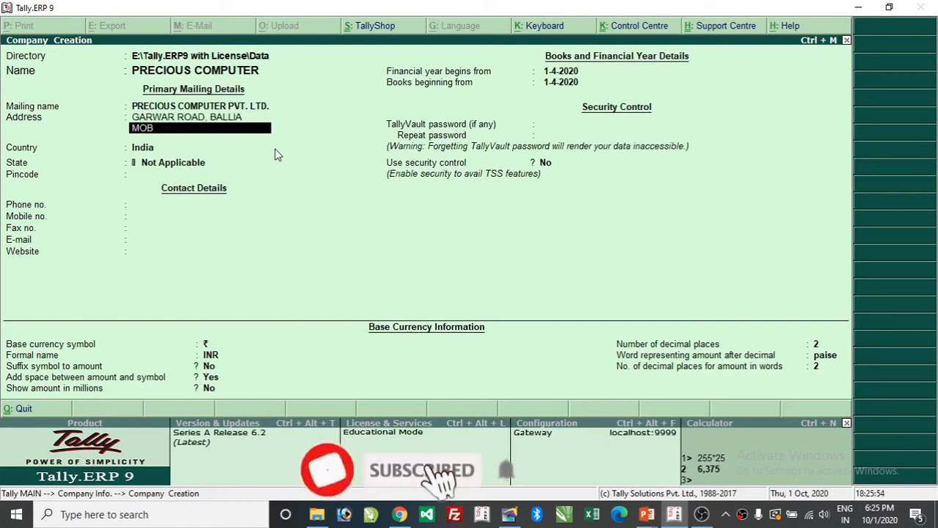
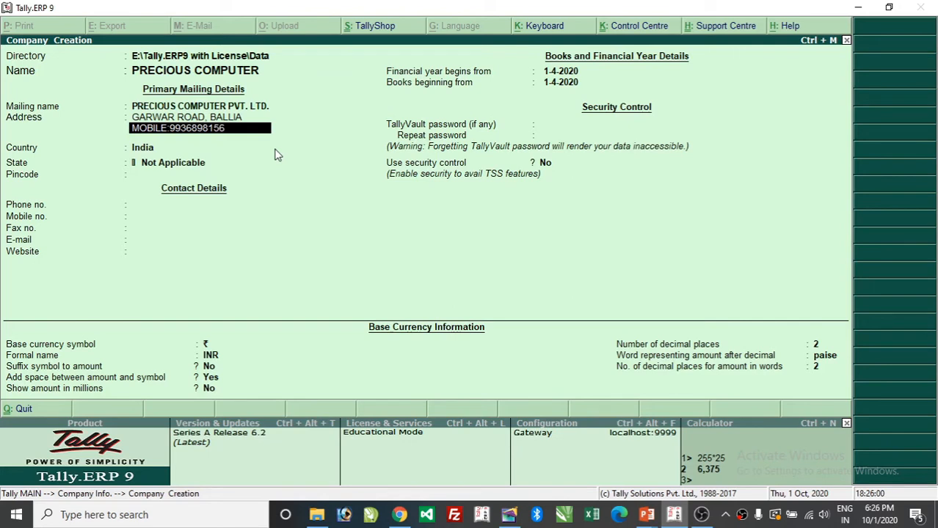
pyautogui.write(', 889')
pyautogui.press('BackSpace')
pyautogui.press('BackSpace')
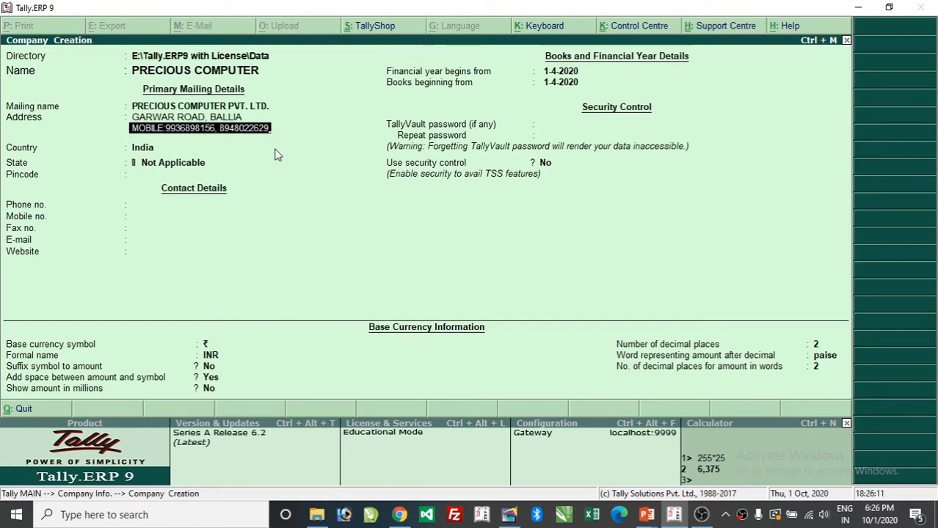
pyautogui.press('Return')
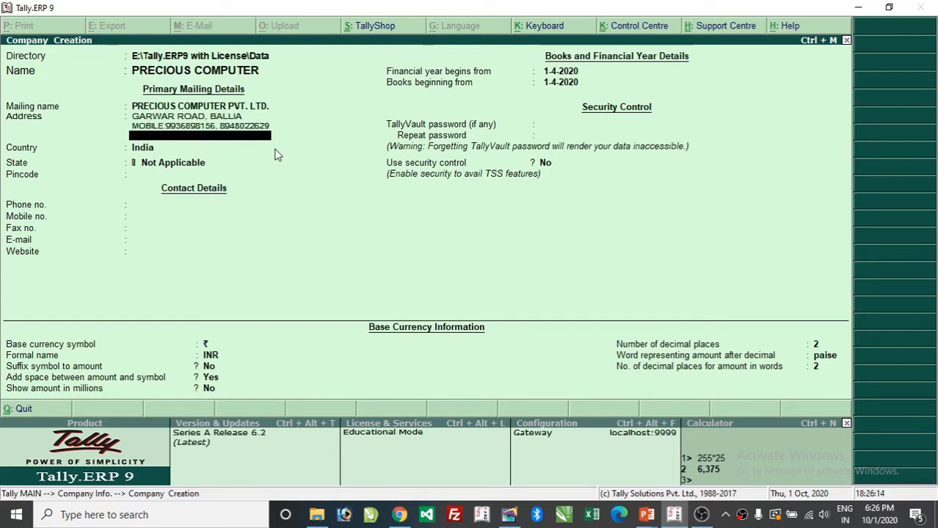
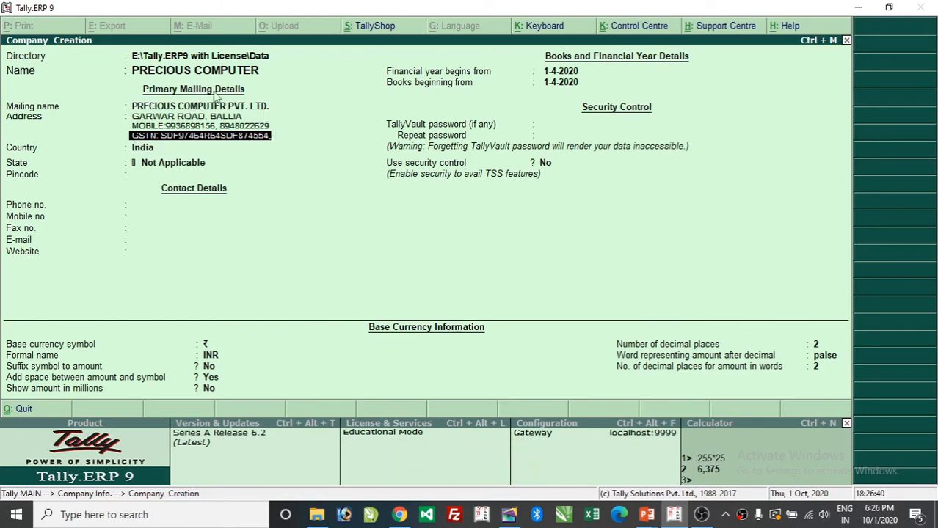
# - Keep India as the country, choose Uttar Pradesh as the state, and leave the pincode blank
pyautogui.press('Return')
pyautogui.press('Return')
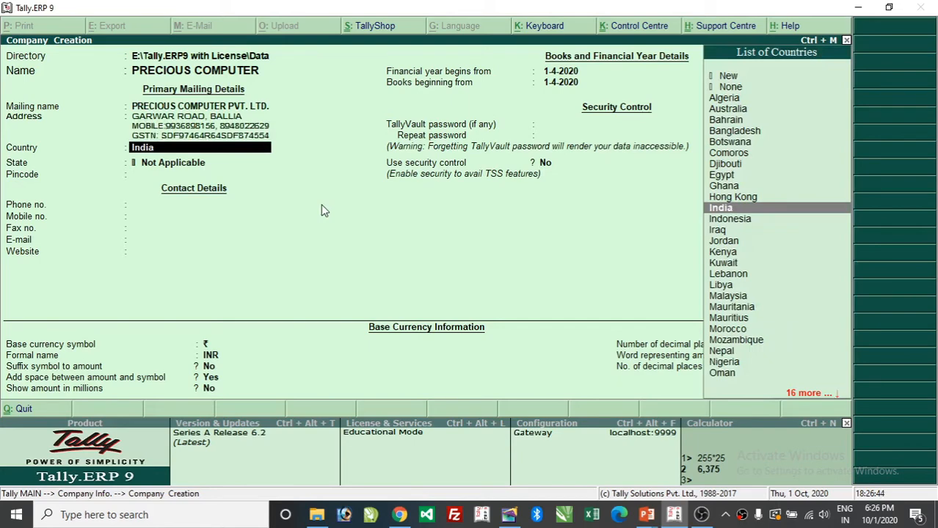
pyautogui.press('Return')
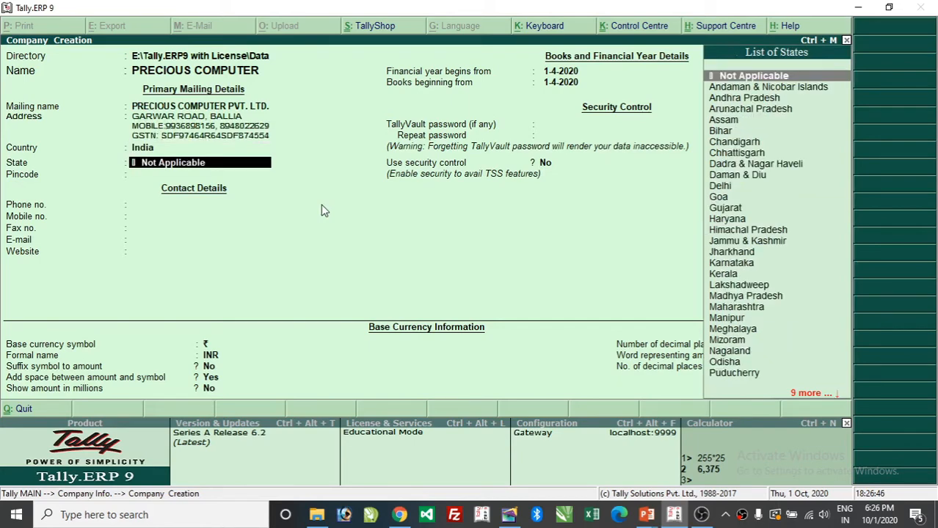
pyautogui.write('UT')
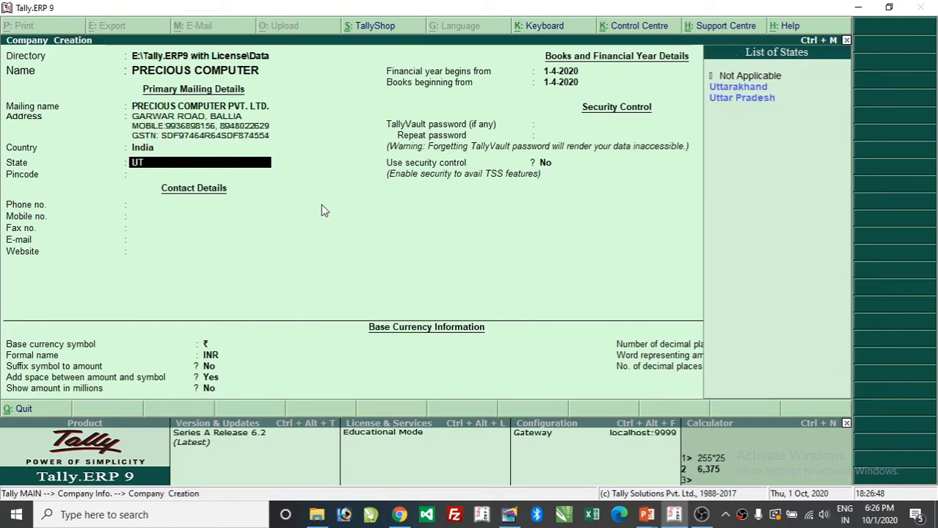
pyautogui.press('Down')
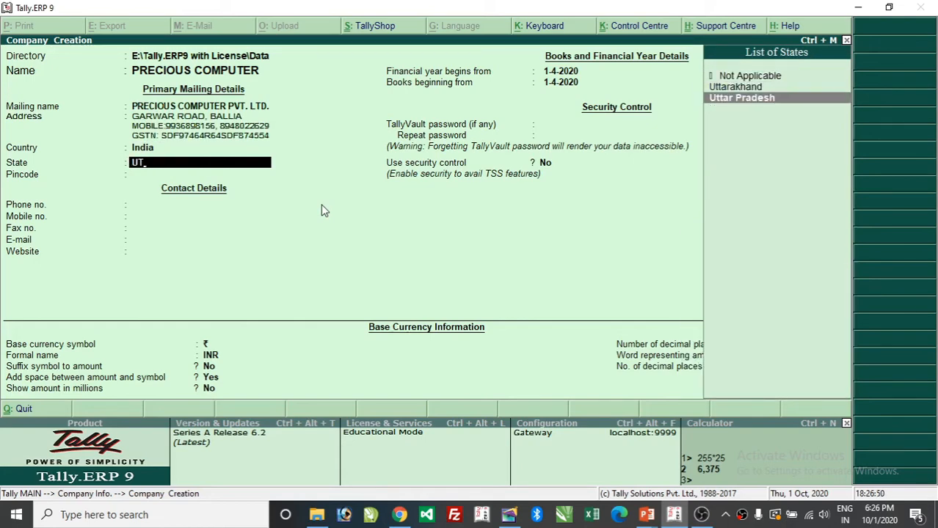
pyautogui.press('Return')
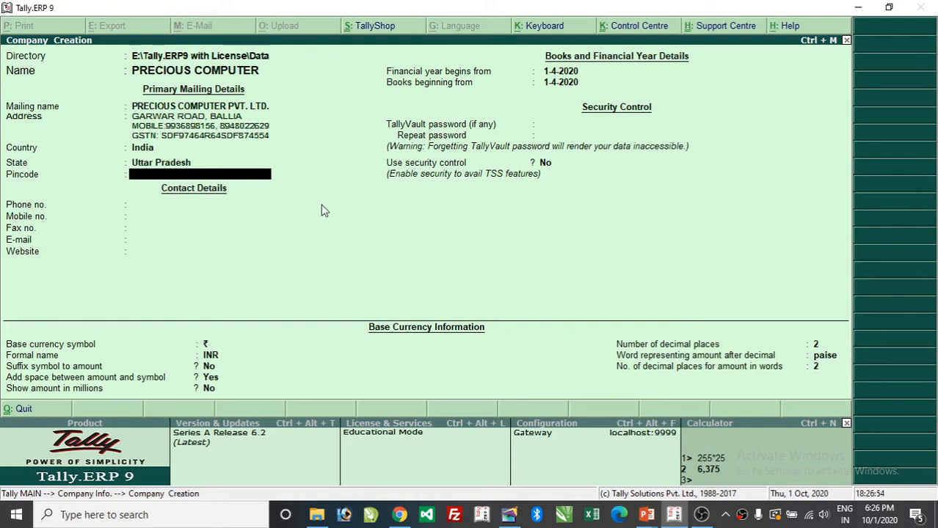
pyautogui.press('Return')
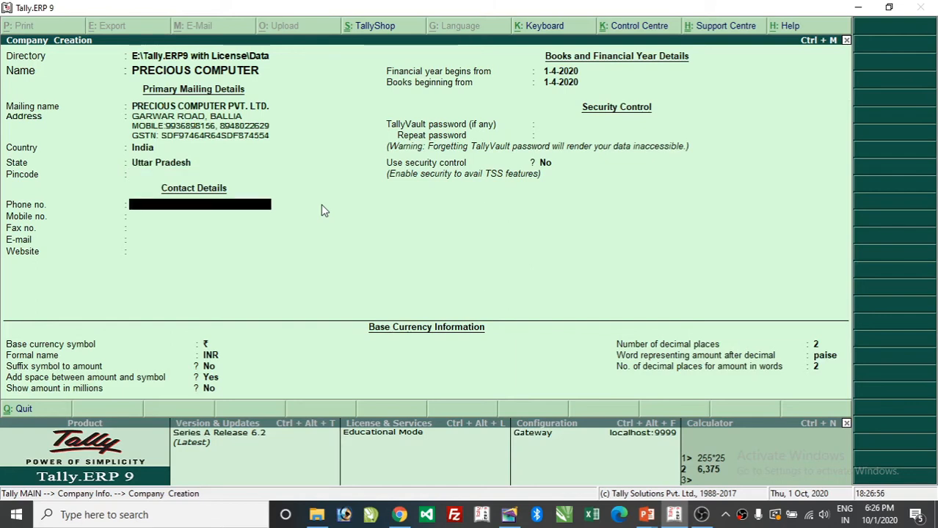
pyautogui.press('Return')
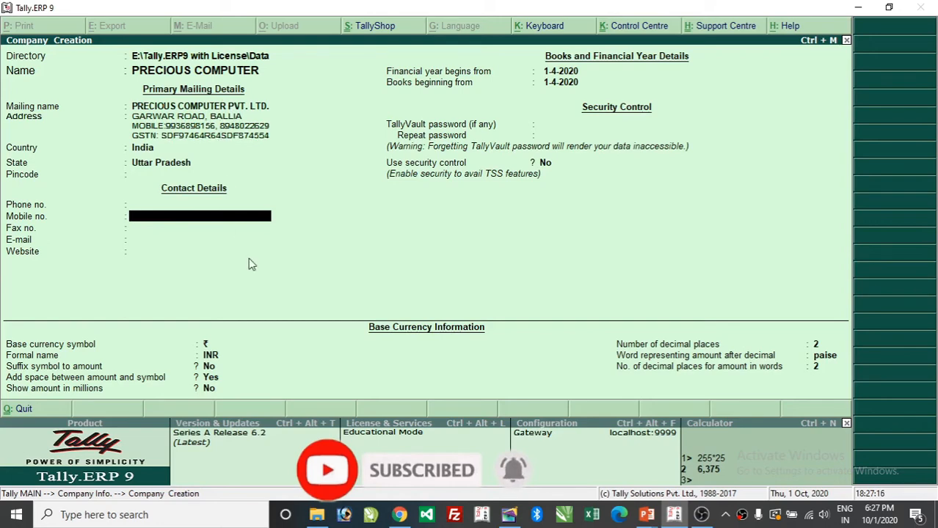
pyautogui.press('Return')
pyautogui.press('Return')
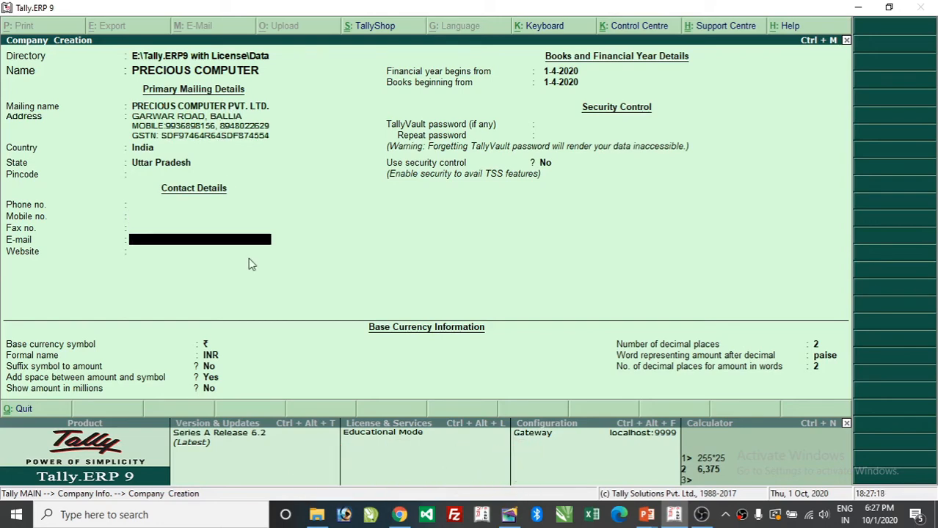
pyautogui.press('Return')
pyautogui.press('Up')
pyautogui.press('Return')
pyautogui.write('www.')
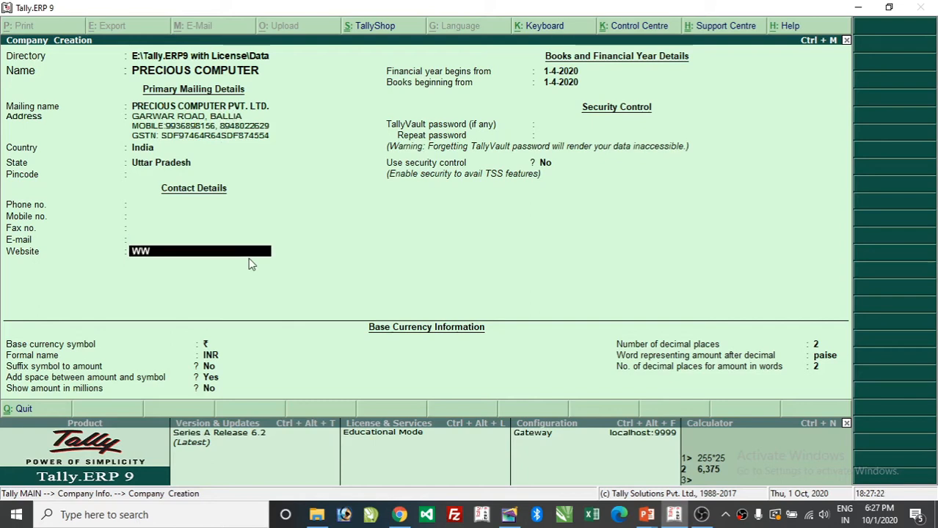
pyautogui.write('preciouscomputer.com')
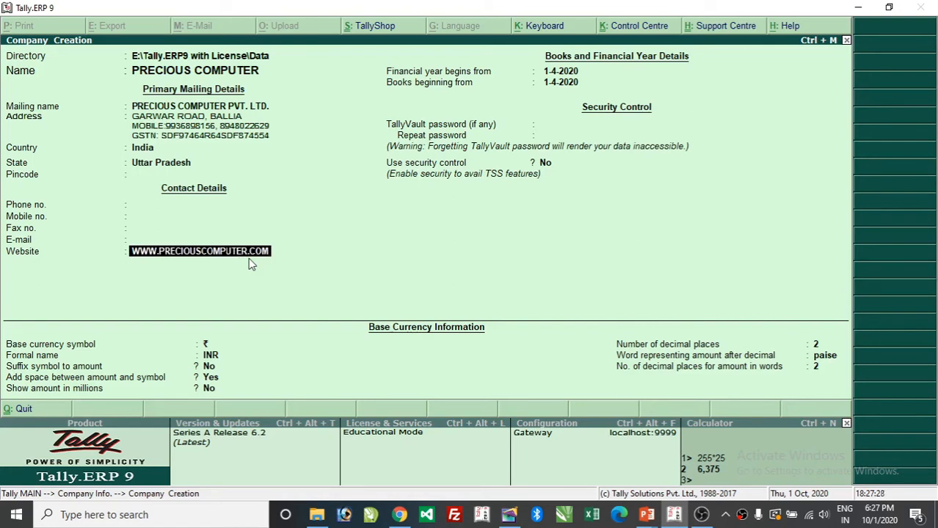
pyautogui.press('Return')
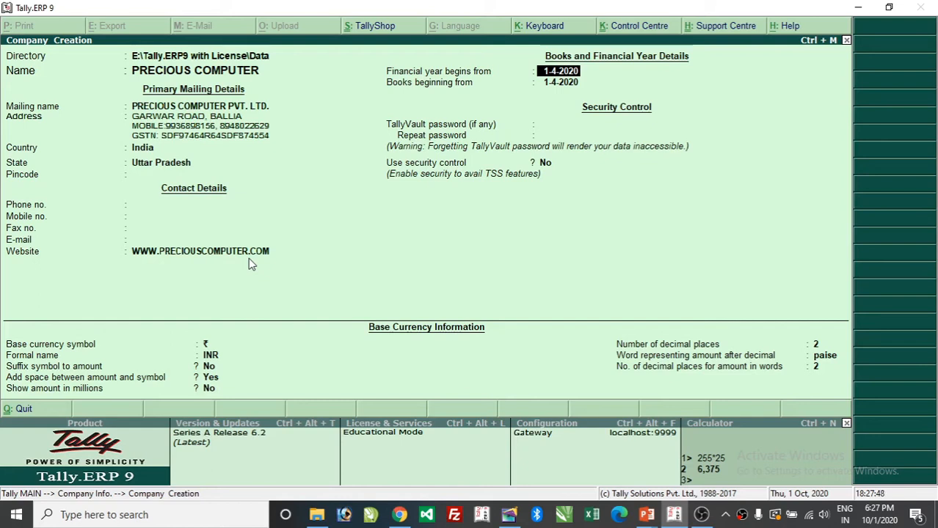
pyautogui.press('Return')
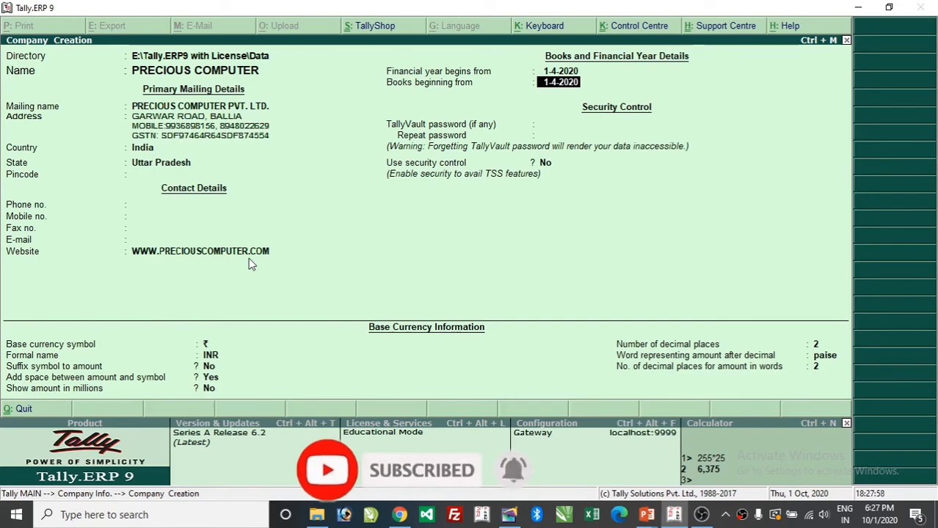
pyautogui.write('1-10-')
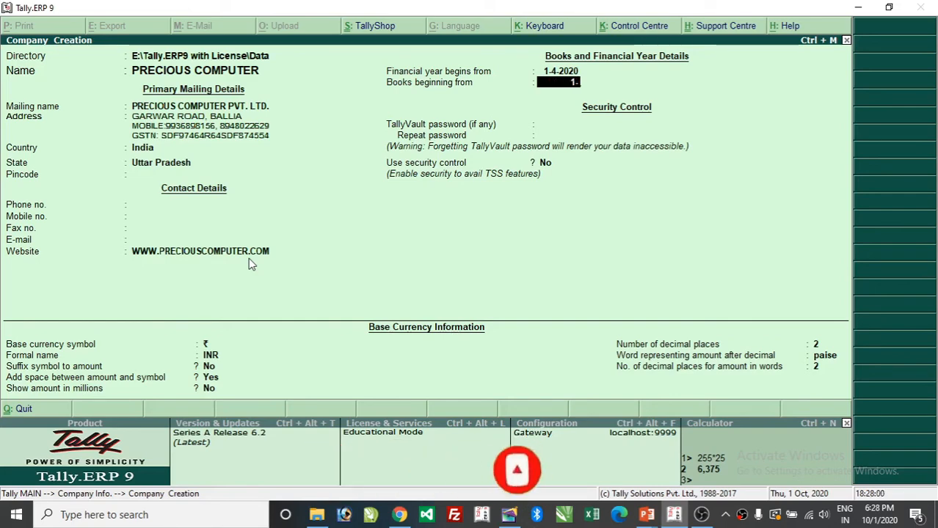
pyautogui.write('20')
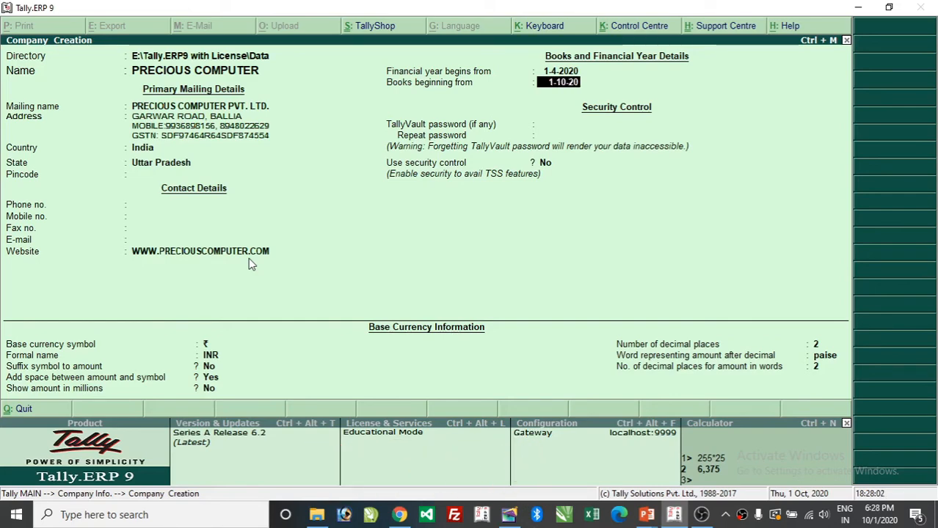
pyautogui.write('20')
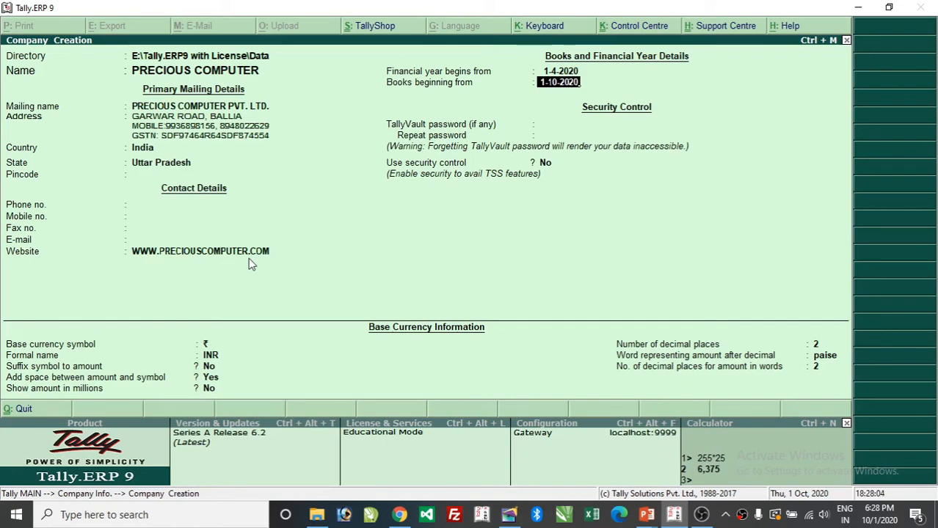
pyautogui.press('Return')
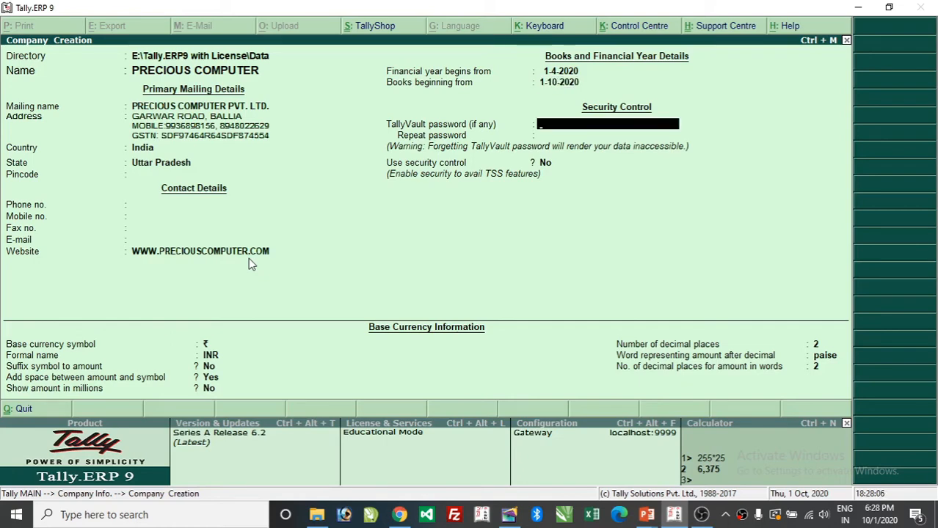
pyautogui.press('BackSpace')
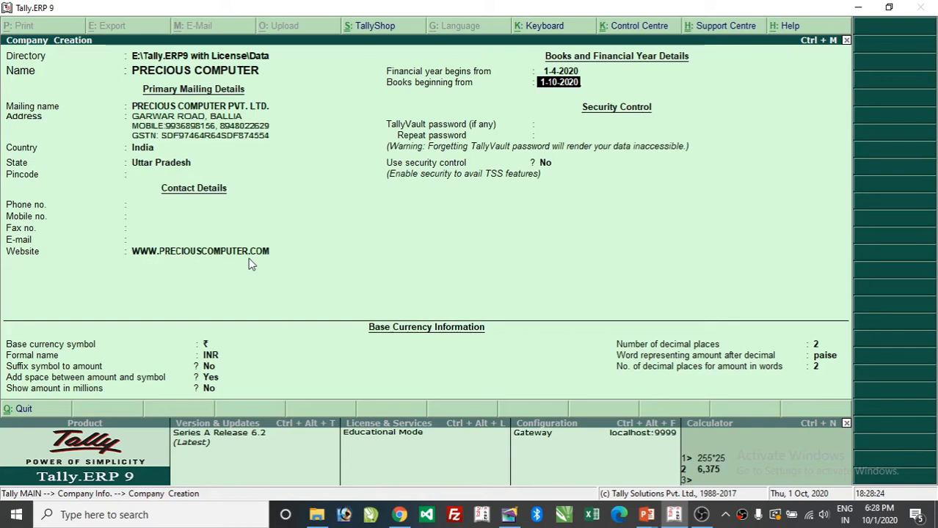
pyautogui.write('1-4')
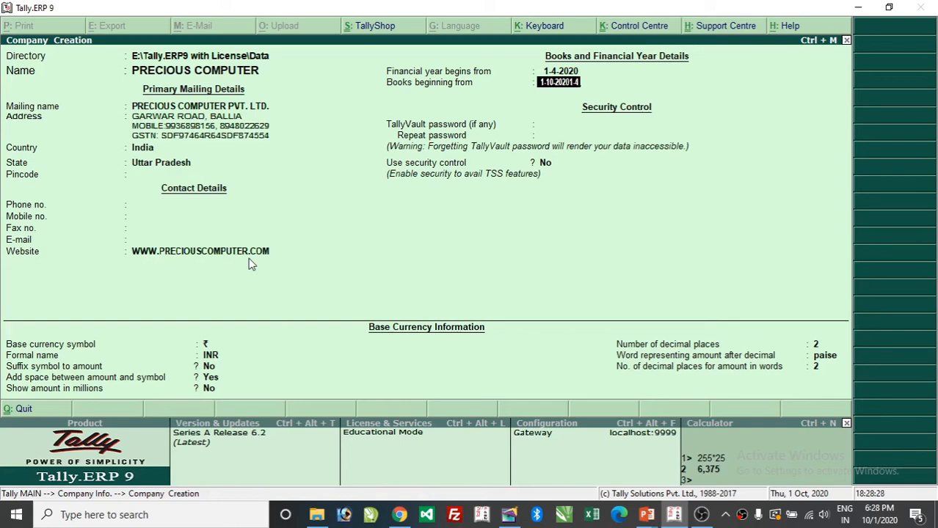
pyautogui.press('BackSpace')
pyautogui.press('BackSpace')
pyautogui.press('BackSpace')
pyautogui.press('BackSpace')
pyautogui.press('BackSpace')
pyautogui.press('BackSpace')
pyautogui.press('BackSpace')
pyautogui.press('BackSpace')
pyautogui.press('BackSpace')
pyautogui.press('BackSpace')
pyautogui.press('BackSpace')
pyautogui.press('BackSpace')
pyautogui.write('1-4-2020')
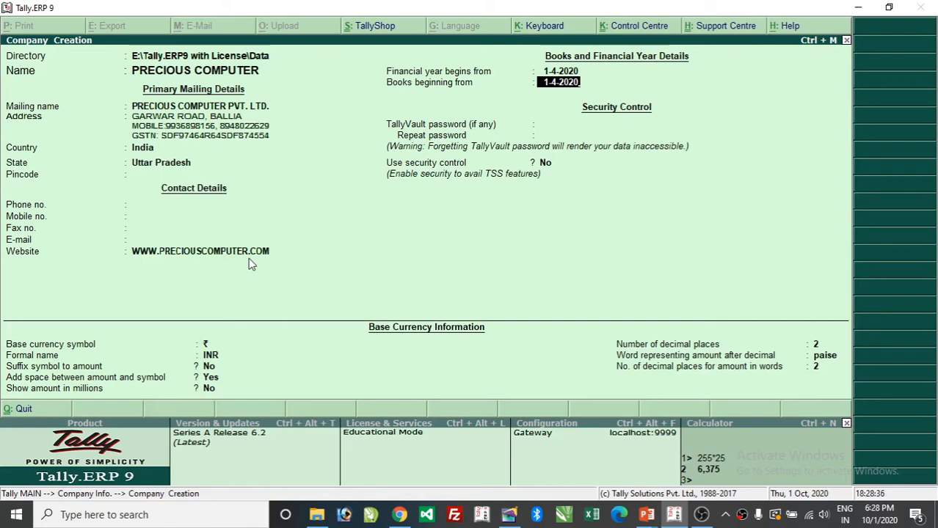
pyautogui.press('Return')
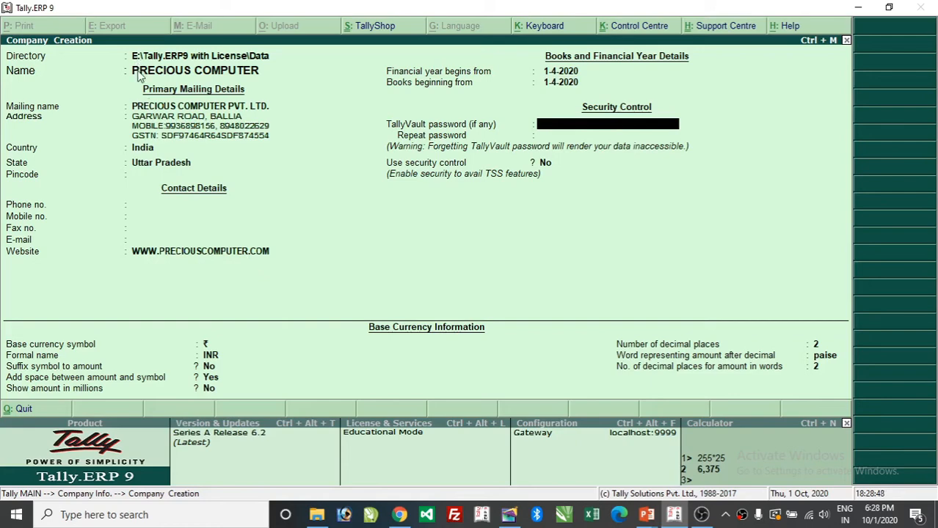
pyautogui.write('1234')
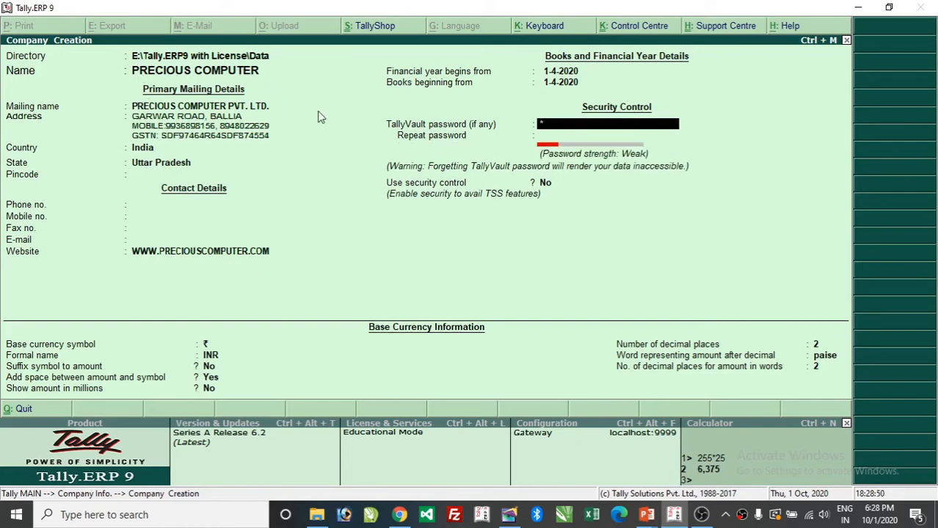
pyautogui.write('567')
pyautogui.press('BackSpace')
pyautogui.press('BackSpace')
pyautogui.press('BackSpace')
pyautogui.press('BackSpace')
pyautogui.press('BackSpace')
pyautogui.press('BackSpace')
pyautogui.press('BackSpace')
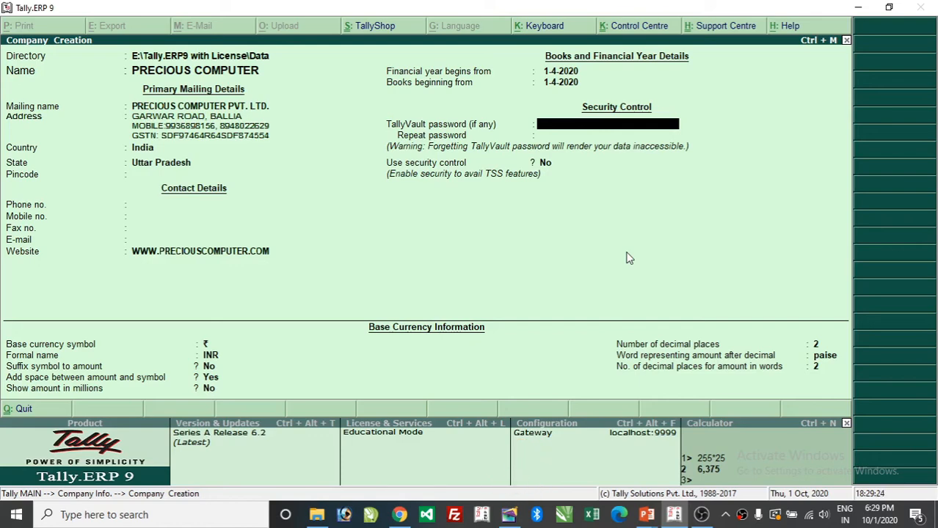
pyautogui.press('Return')
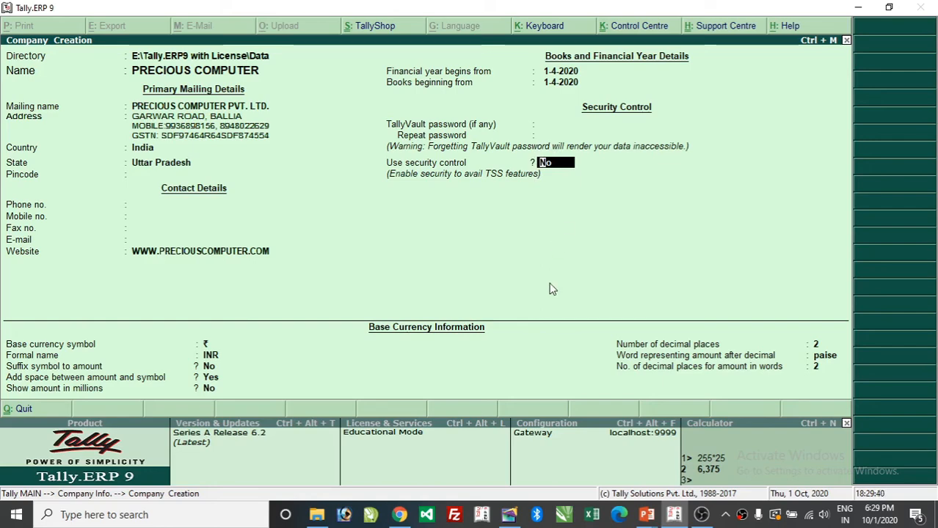
# - Set Use security control to Yes, give a lowercase administrator name, and enter and repeat a password
pyautogui.press('y')
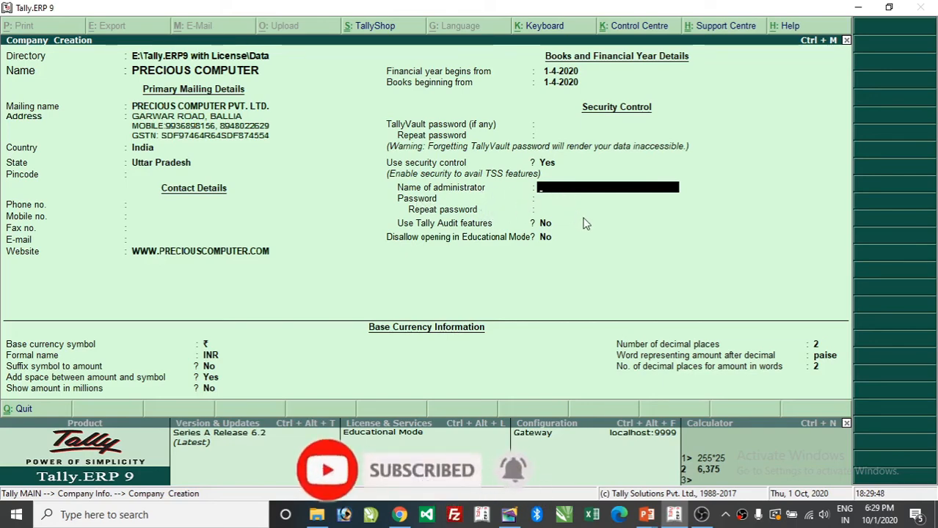
pyautogui.write('RASHID')
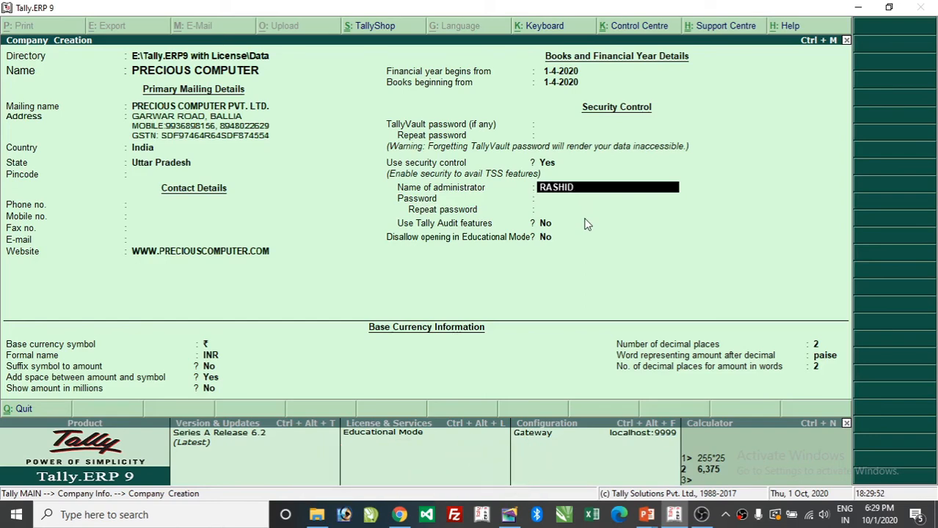
pyautogui.press('Return')
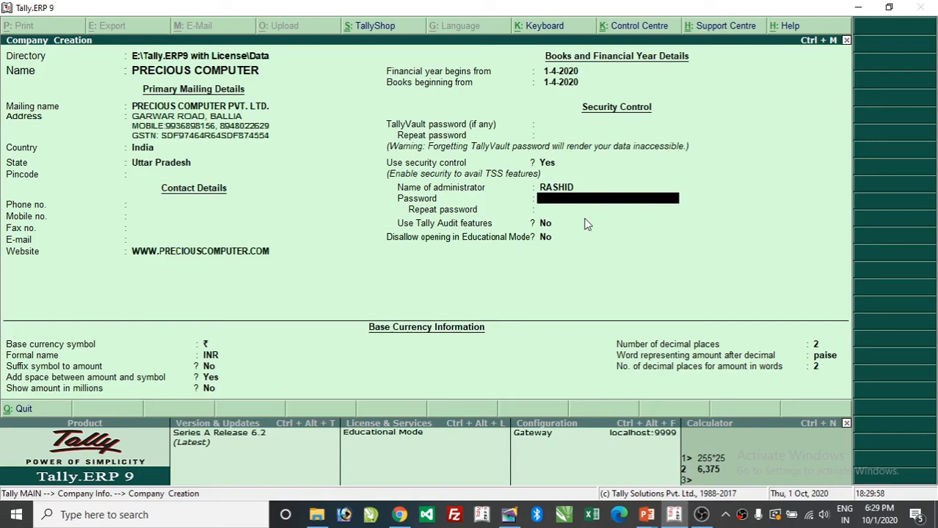
pyautogui.press('BackSpace')
pyautogui.write('r')
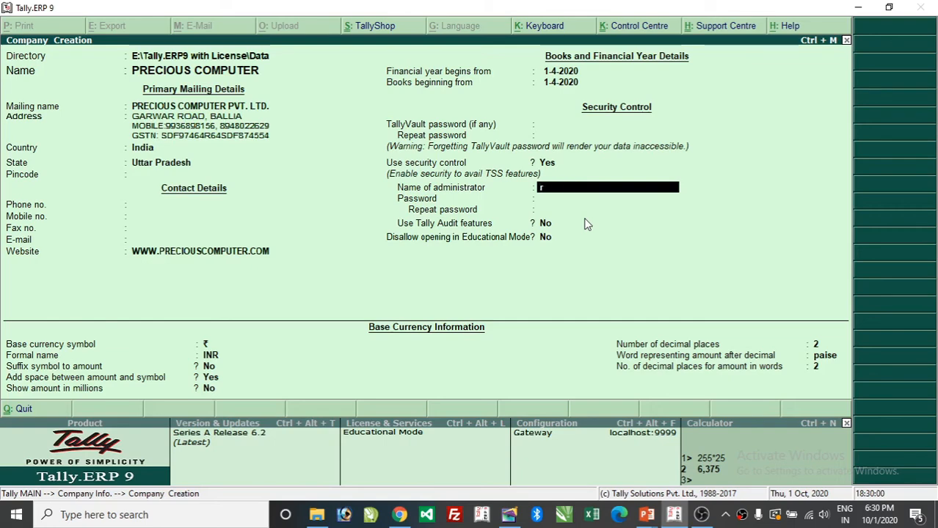
pyautogui.write('ashid')
pyautogui.press('Return')
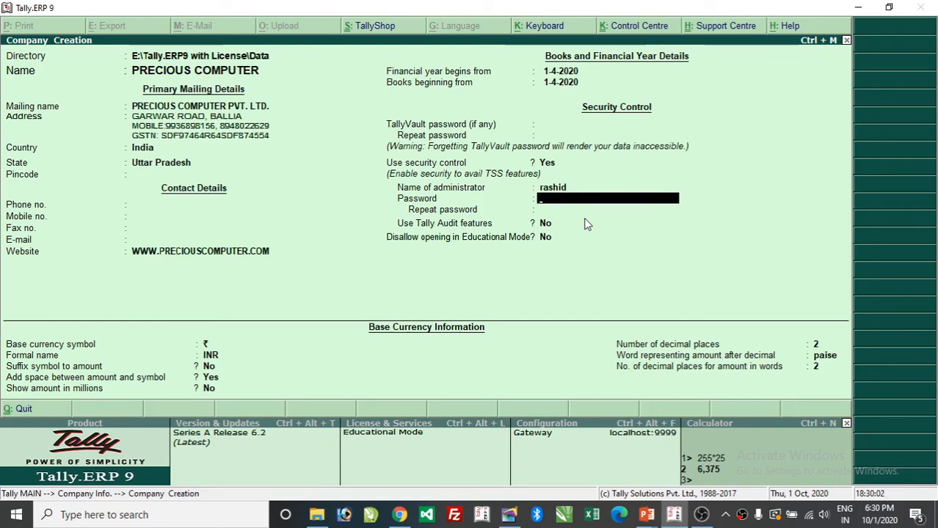
pyautogui.write('123')
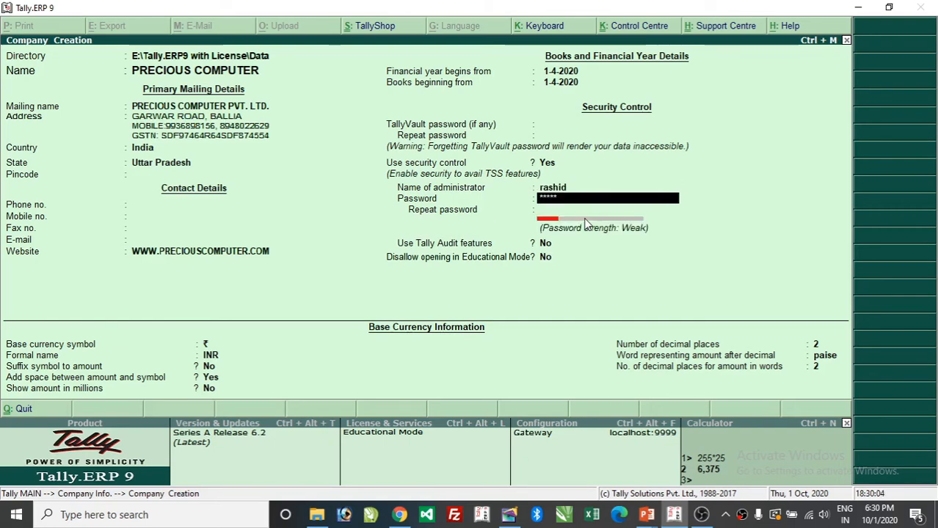
pyautogui.write('789')
pyautogui.press('Return')
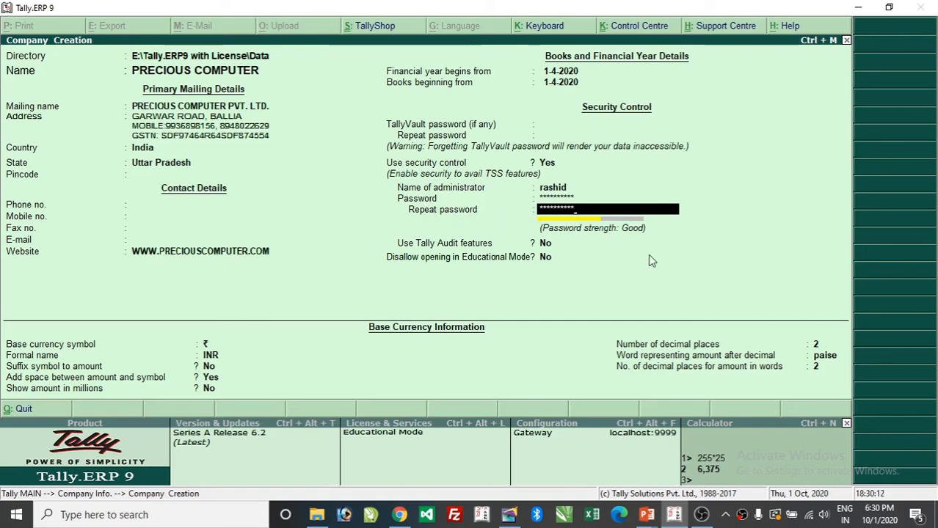
pyautogui.press('Return')
pyautogui.press('Return')
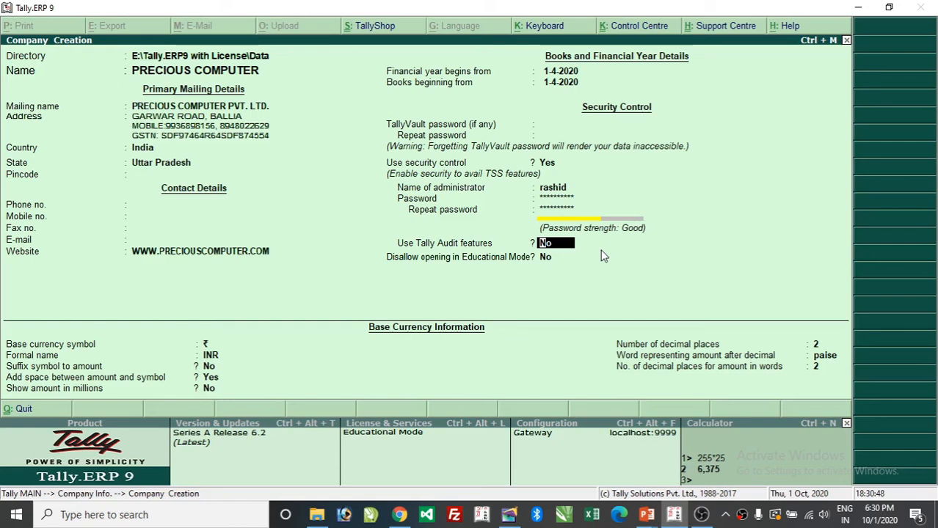
pyautogui.press('Return')
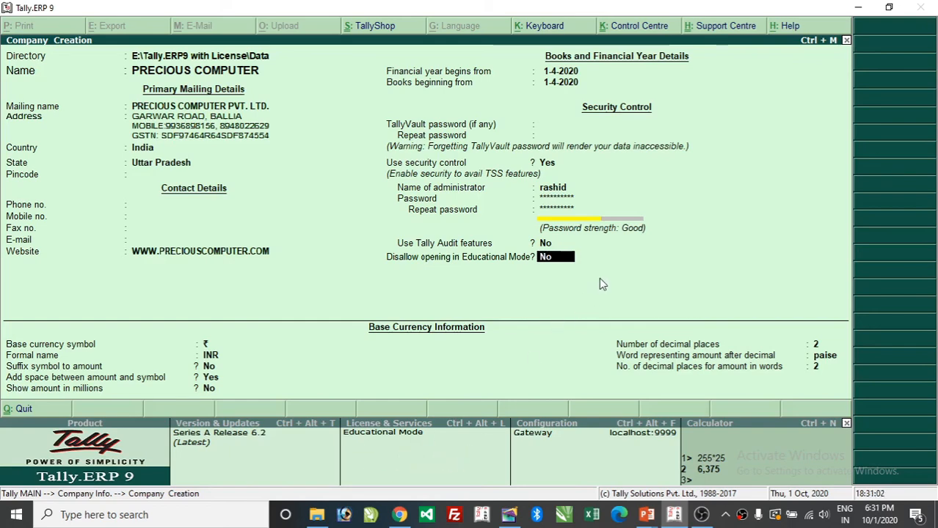
pyautogui.press('Return')
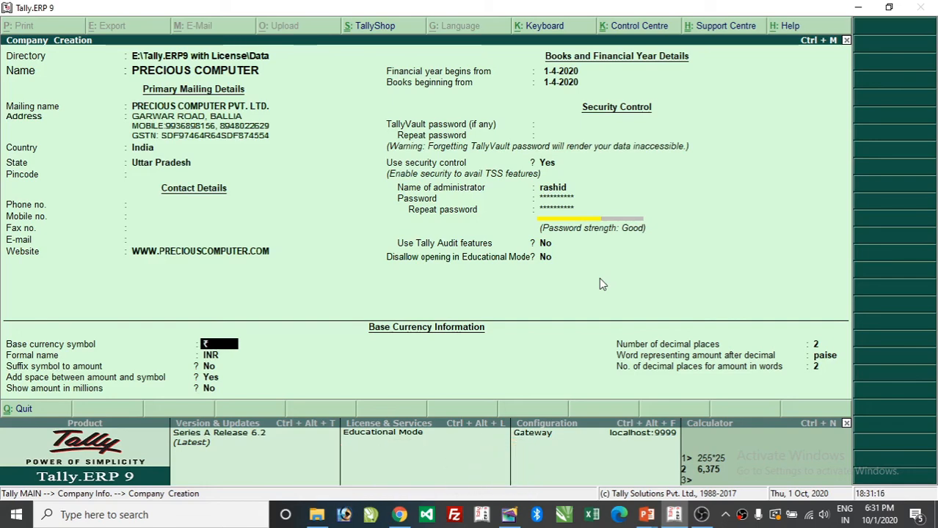
# - Keep ₹ and INR, set Suffix symbol to amount to Yes, keep the space, and answer Y for millions
pyautogui.press('Return')
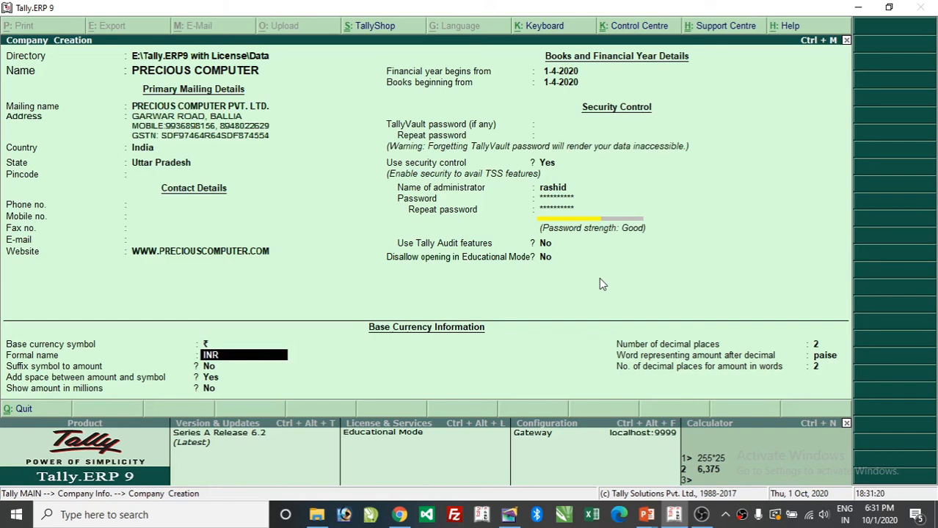
pyautogui.press('Return')
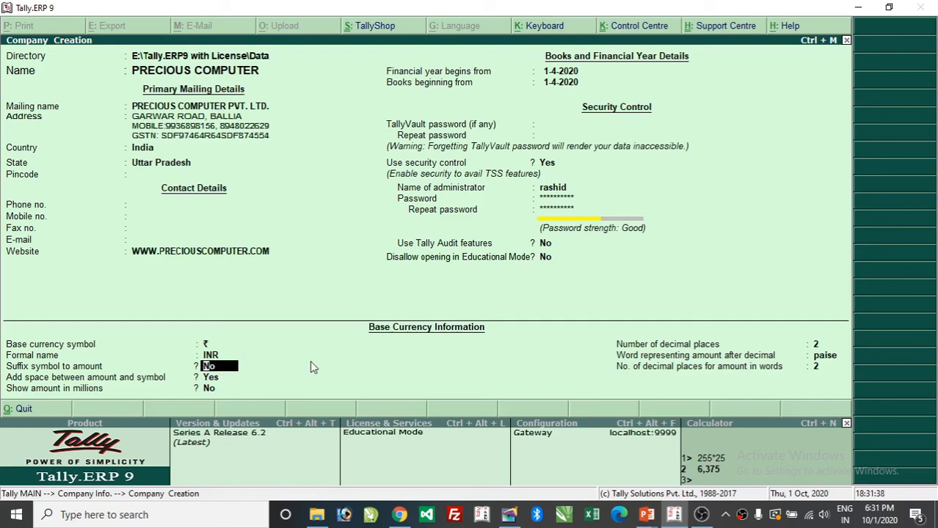
pyautogui.write('y')
pyautogui.press('Return')
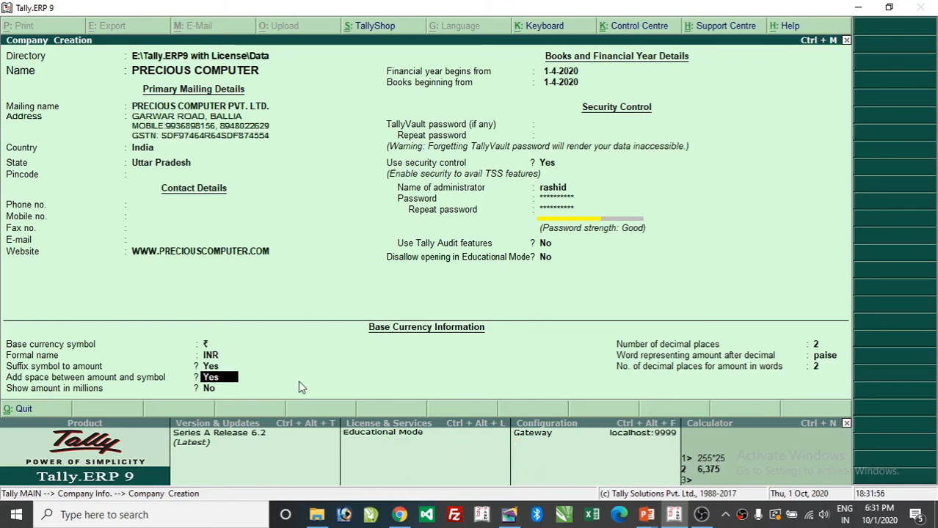
pyautogui.press('Return')
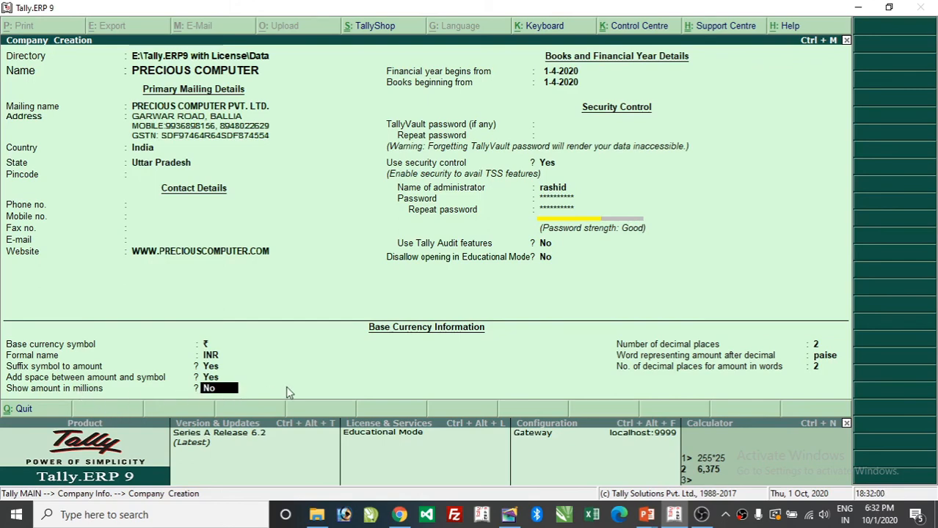
pyautogui.write('y')
# - Confirm amounts in millions and keep 2 decimal places, paise, and 2 decimals in words
pyautogui.press('Return')
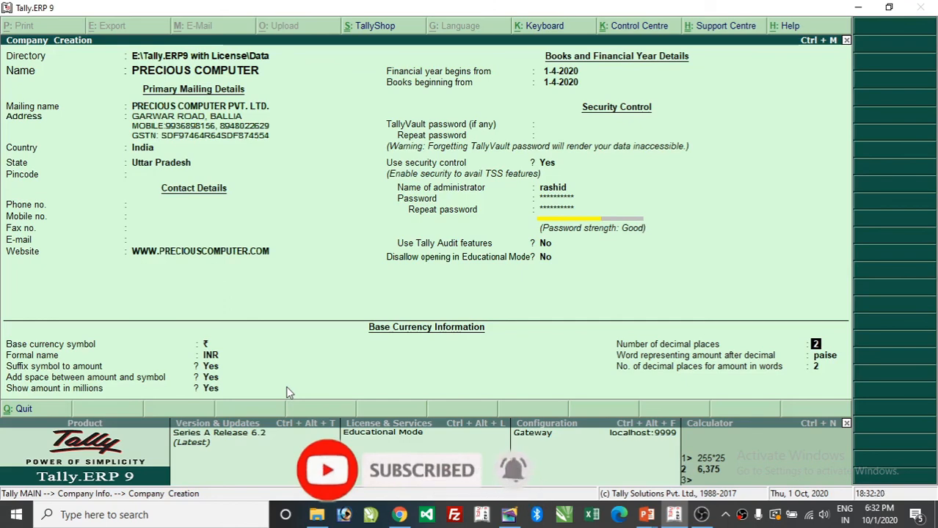
pyautogui.press('Return')
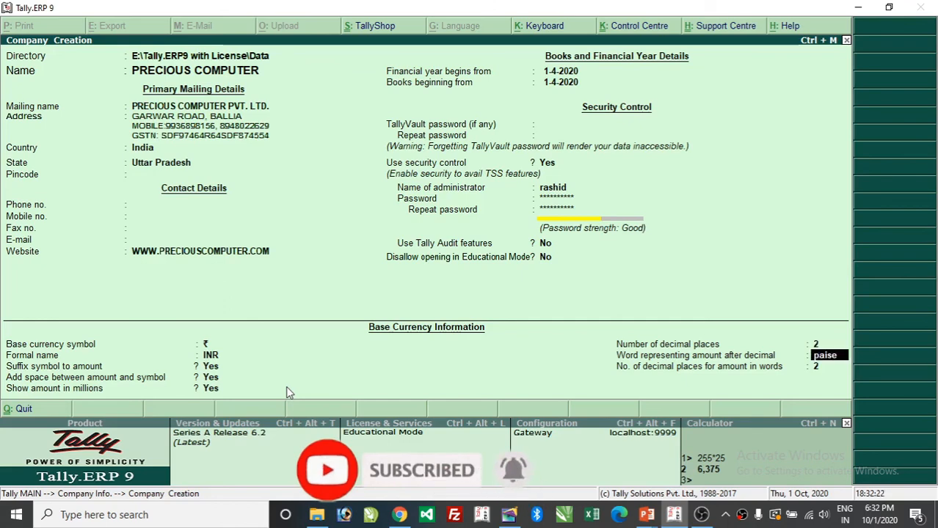
pyautogui.press('Return')
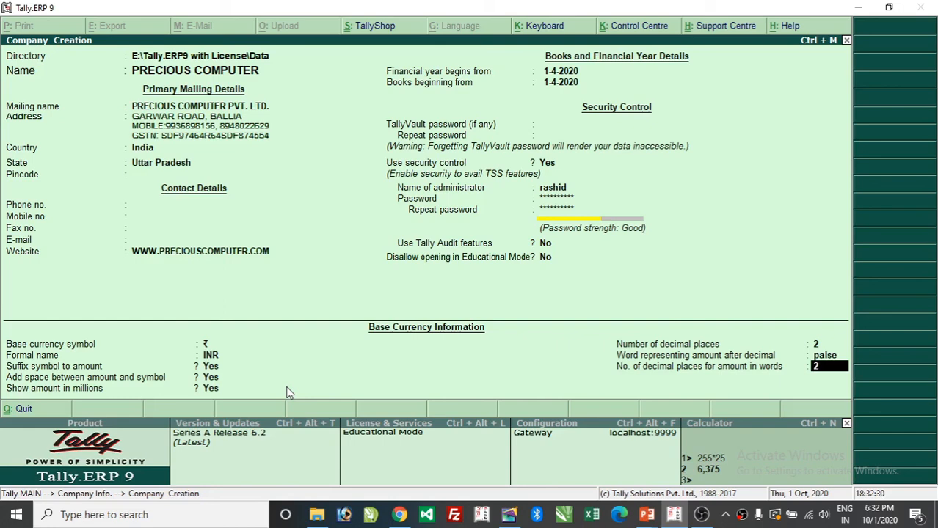
pyautogui.press('Return')
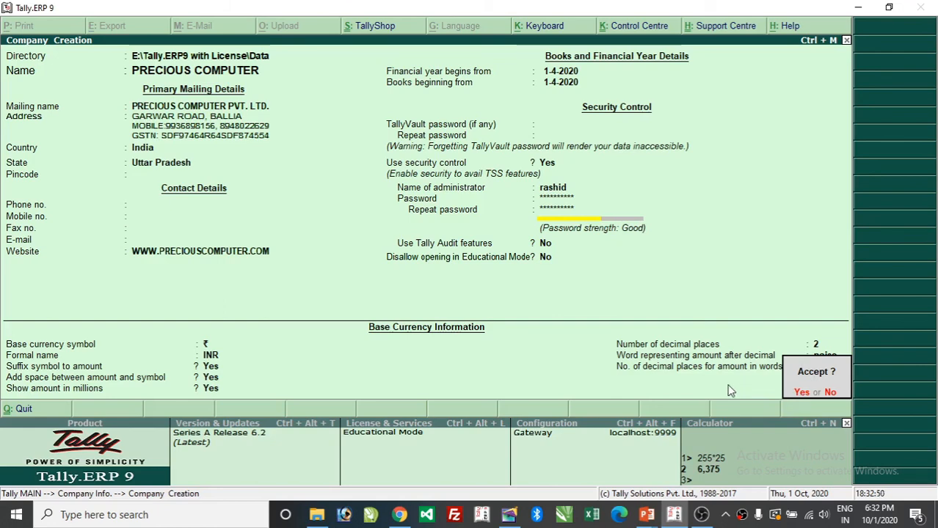
# - Accept the company details, then log in with the administrator user name and password
pyautogui.press('y')
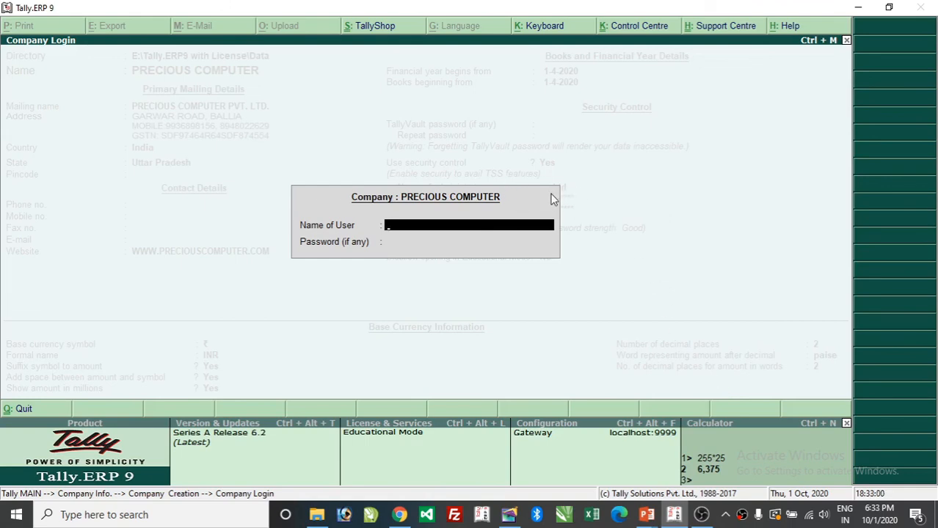
pyautogui.write('ra')
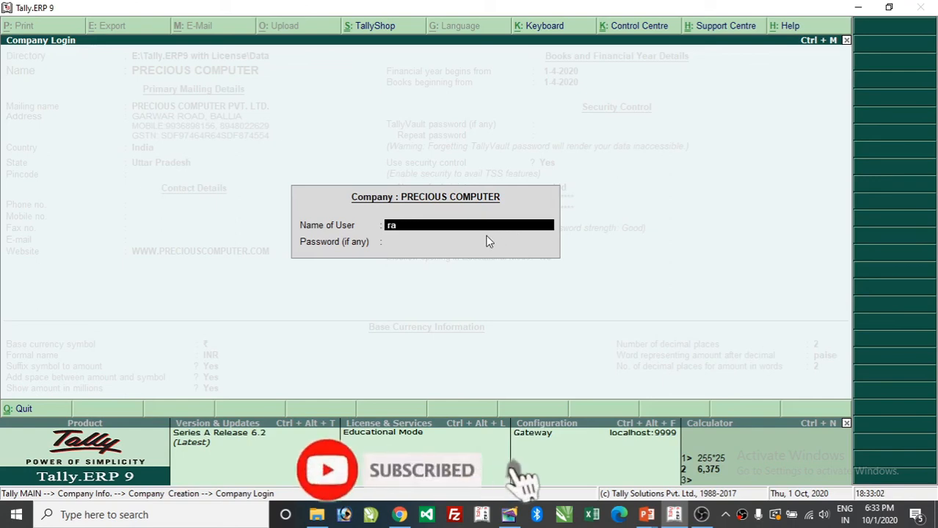
pyautogui.write('shid')
pyautogui.press('Return')
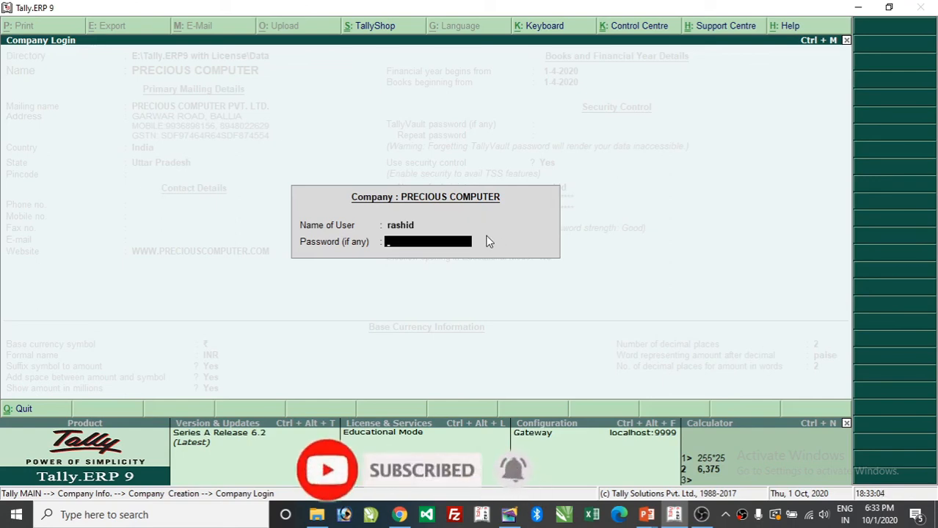
pyautogui.write('********')
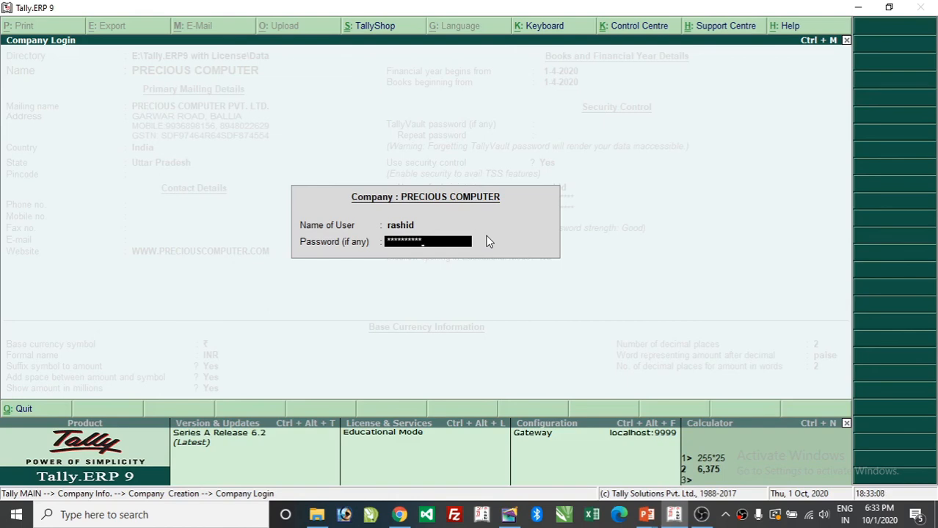
pyautogui.press('Return')
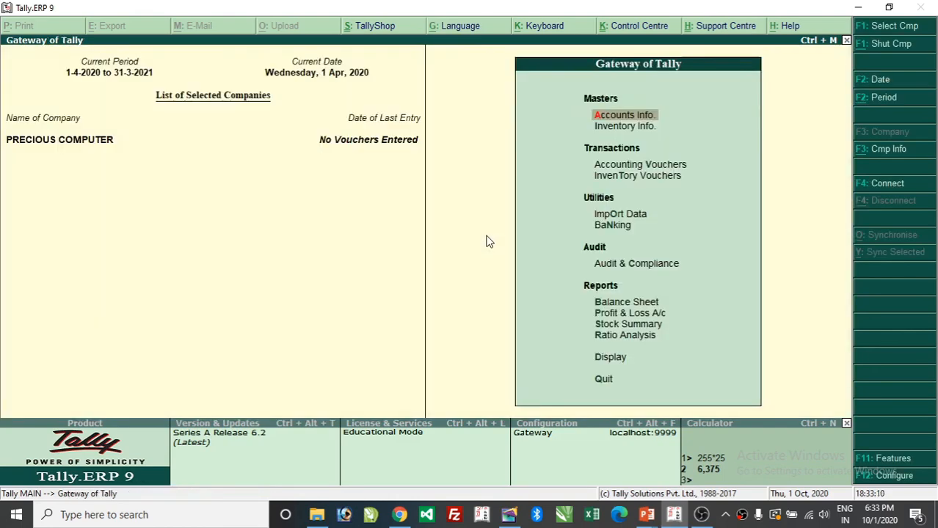